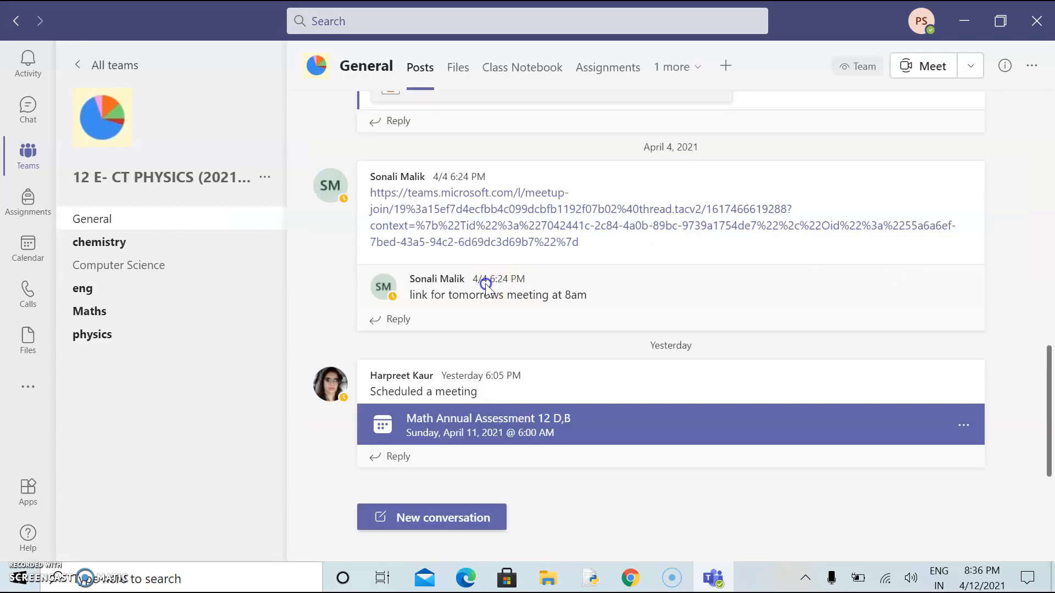
click(84, 178)
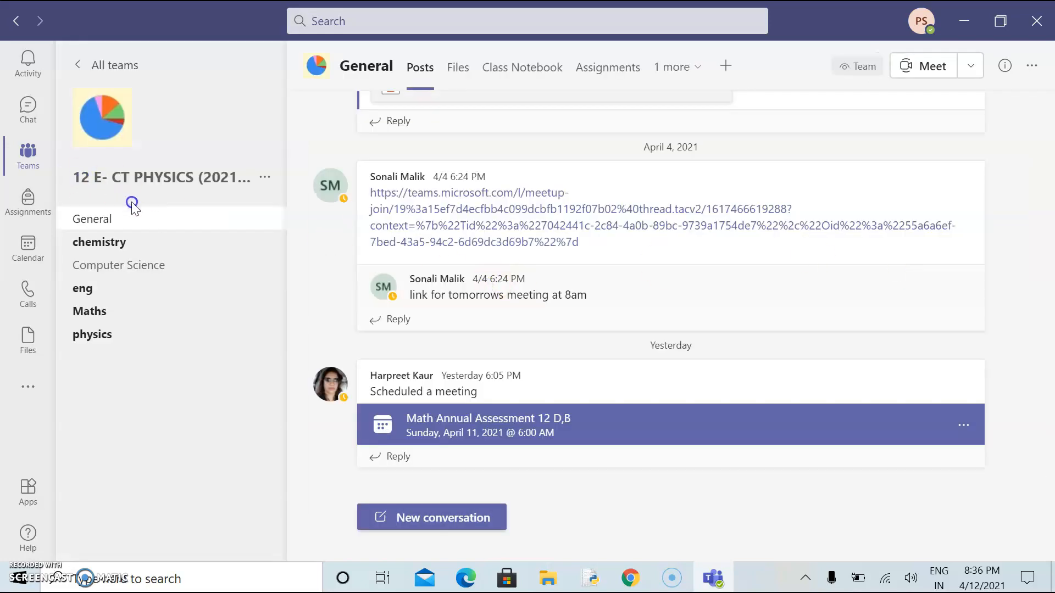
click(106, 239)
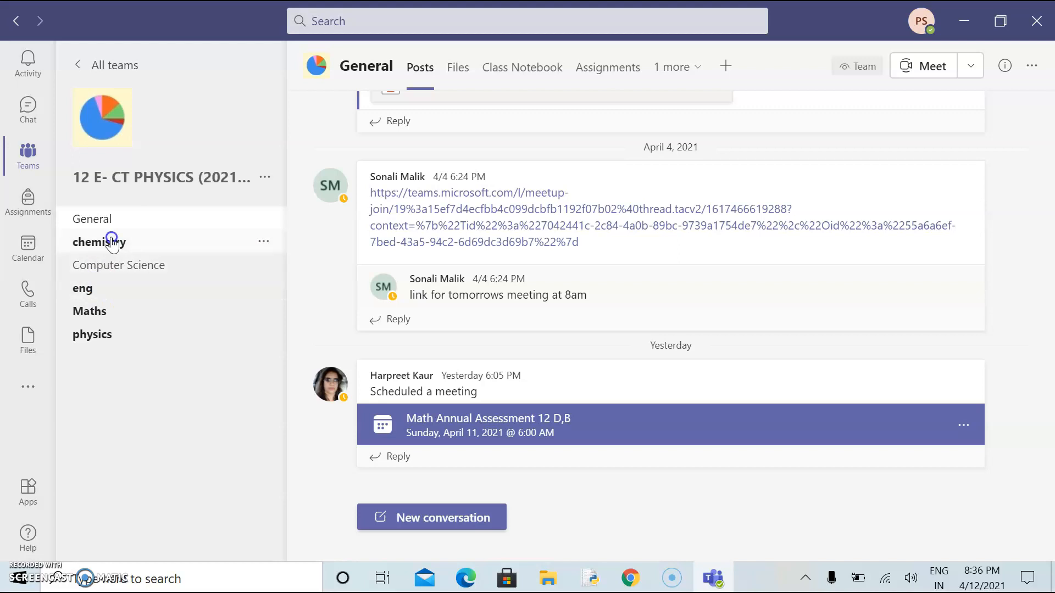
click(114, 330)
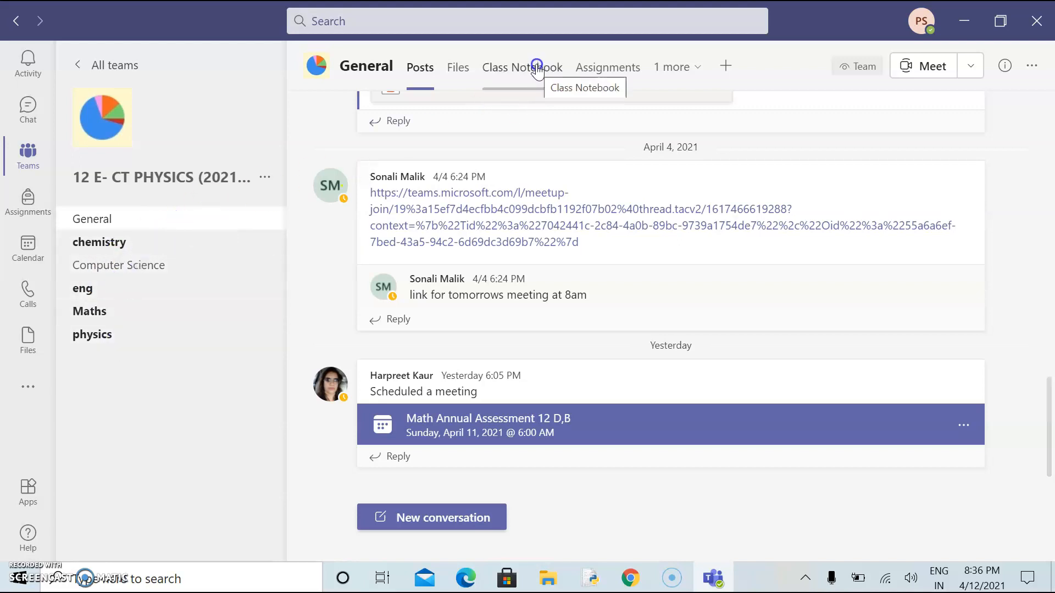
click(231, 220)
click(205, 218)
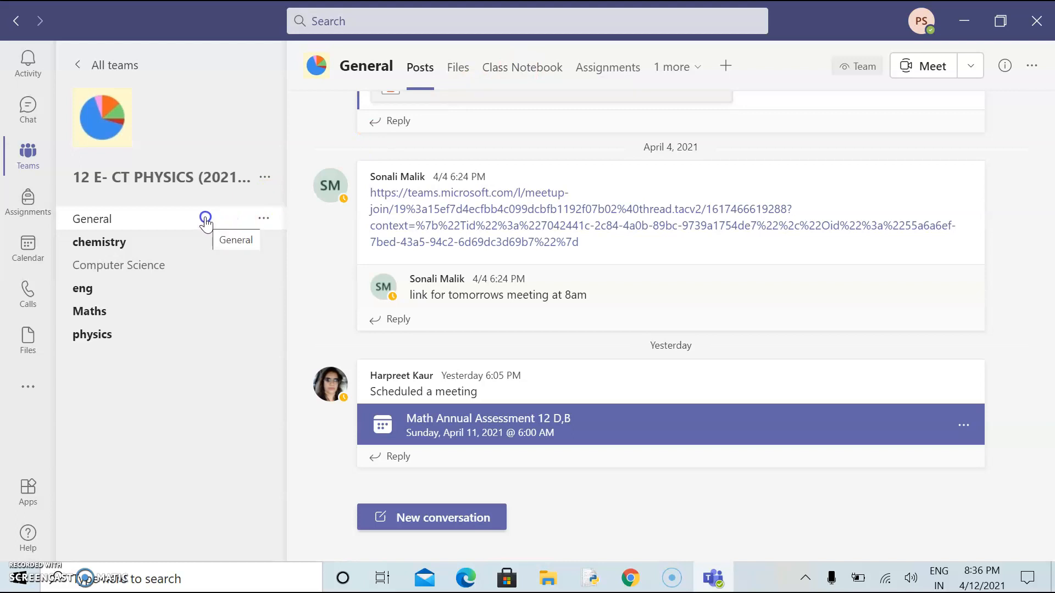
Step: Open the General channel's class notebook, show its navigation and open the section on using the content library under _Content Library
click(529, 68)
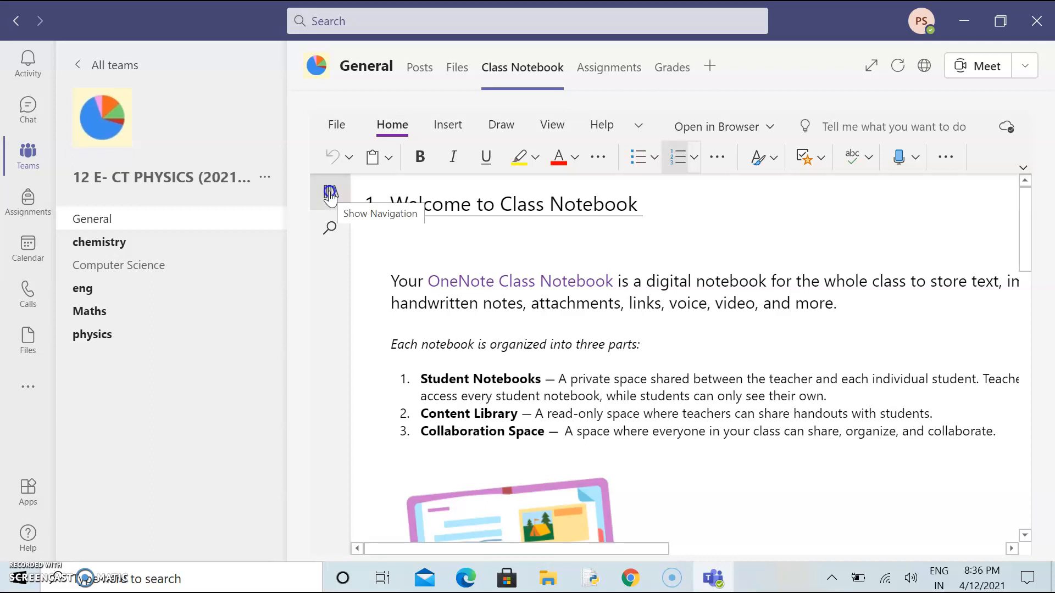
click(330, 193)
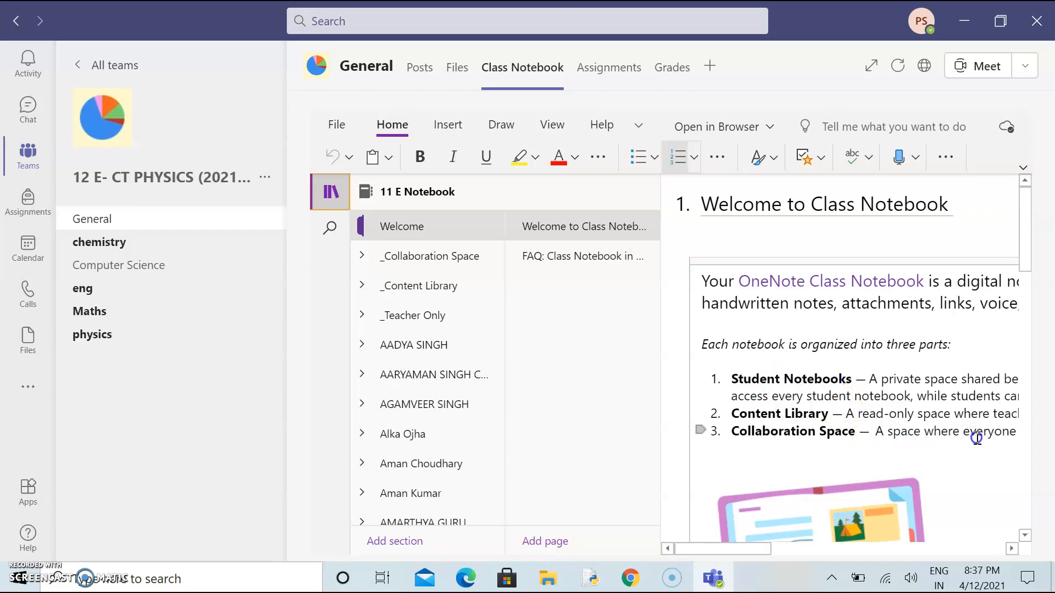
click(362, 286)
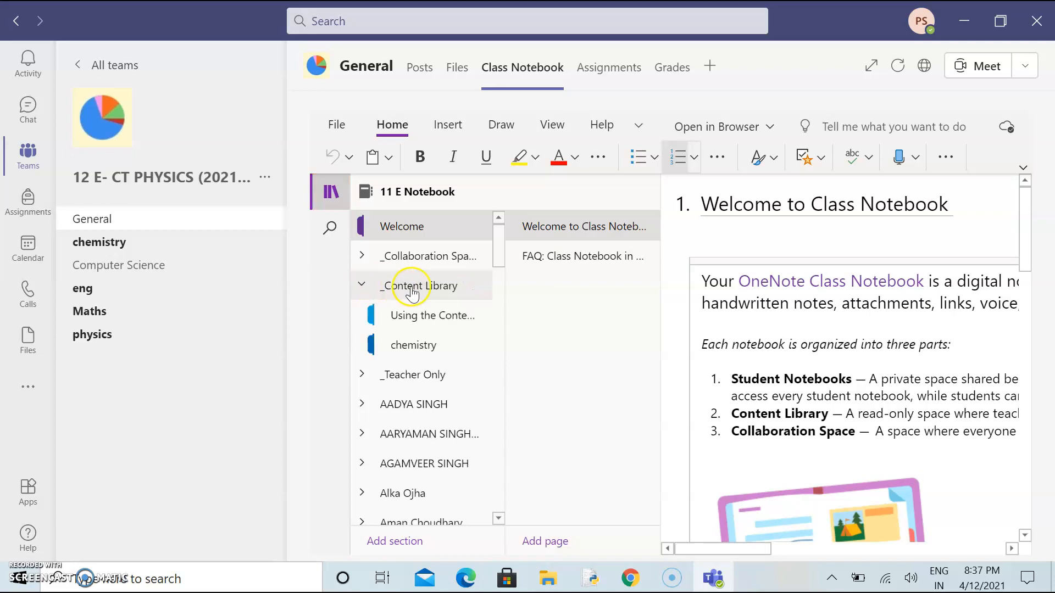
click(410, 341)
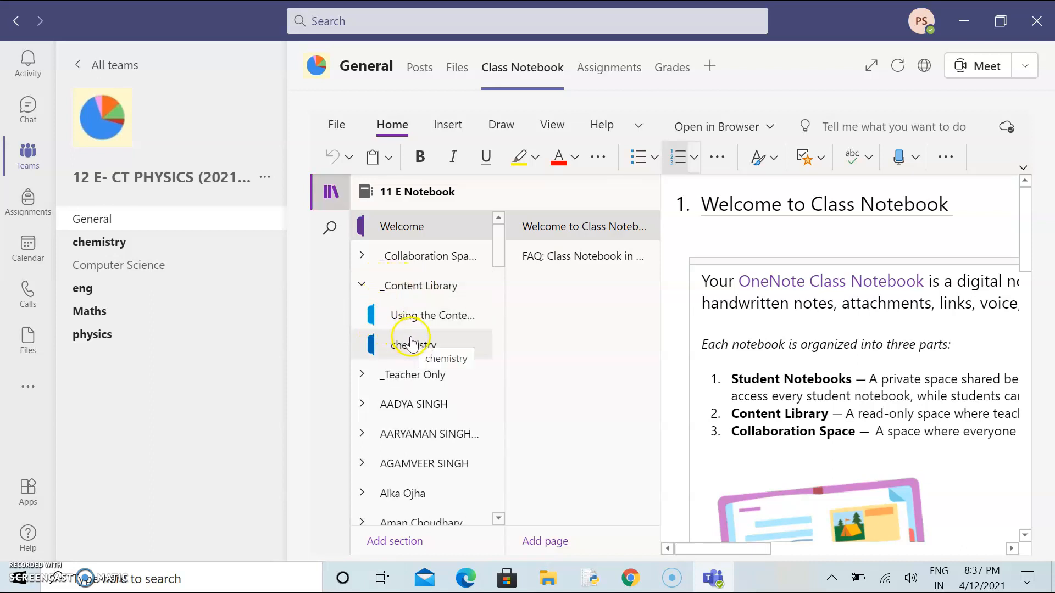
click(430, 316)
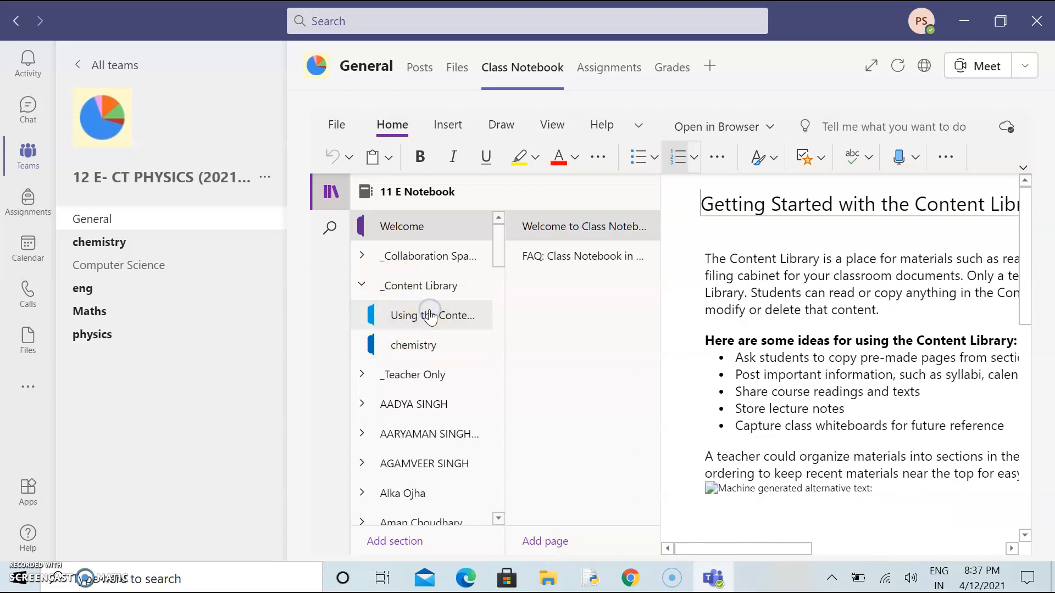
Step: Add a new section named "cs" to the notebook's _Content Library
click(408, 543)
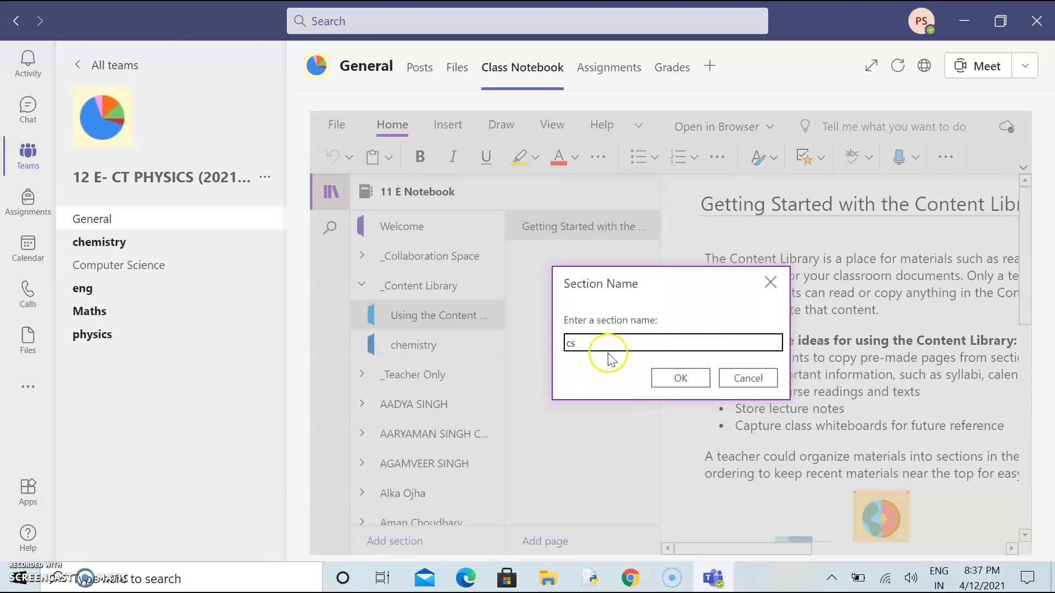
click(683, 378)
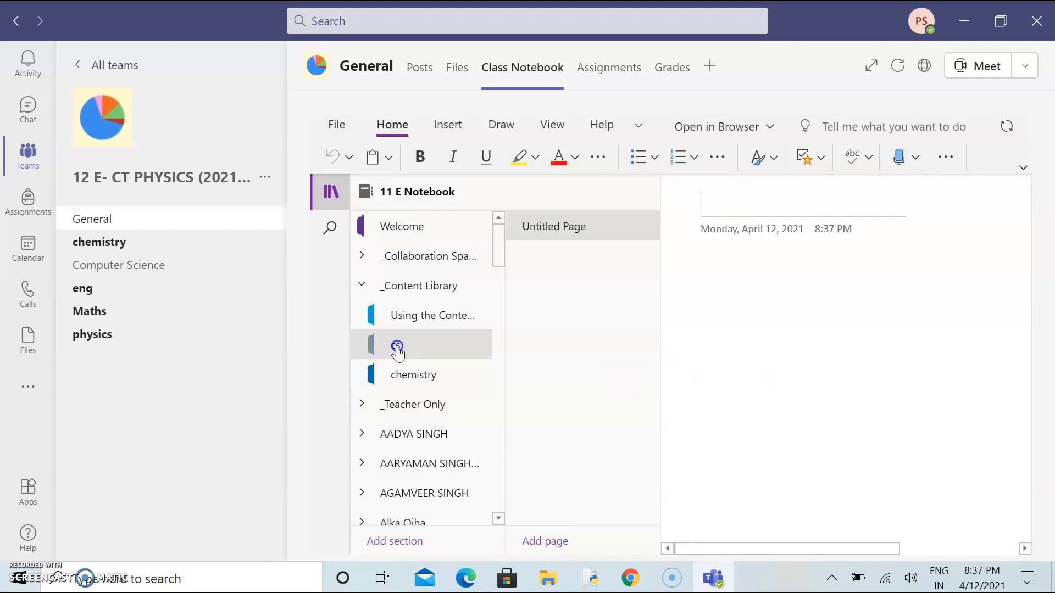
right_click(434, 347)
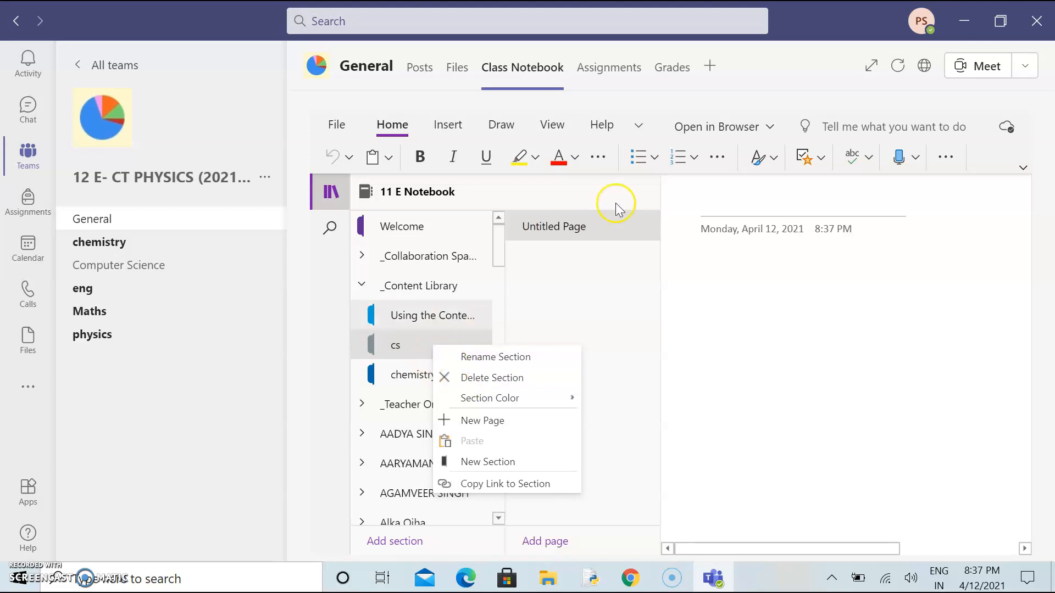
click(576, 304)
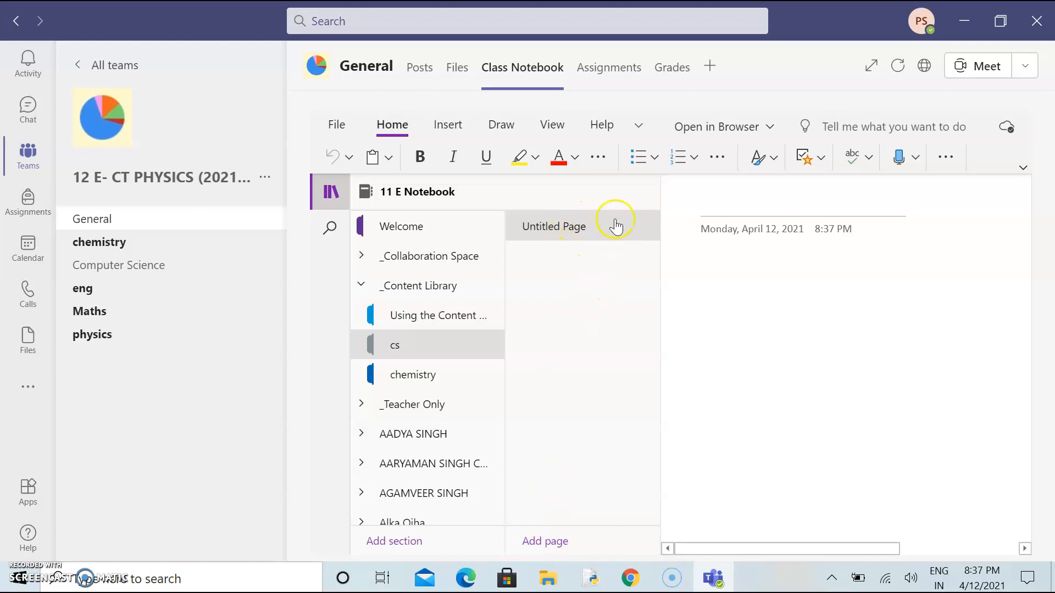
Step: Title the untitled page in the cs section "mysql"
click(706, 208)
click(596, 219)
click(434, 203)
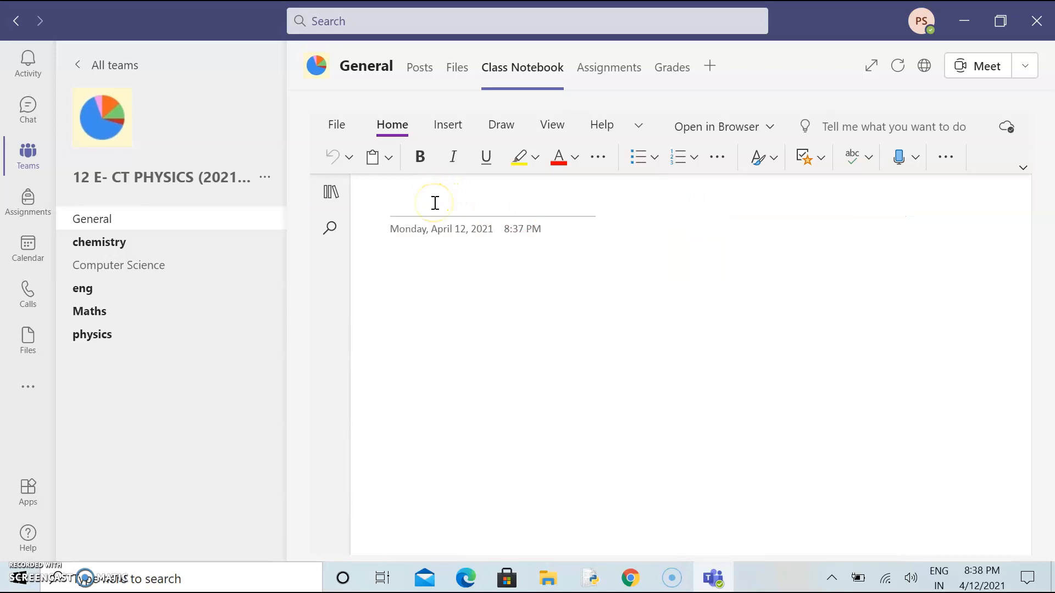
text(mysql)
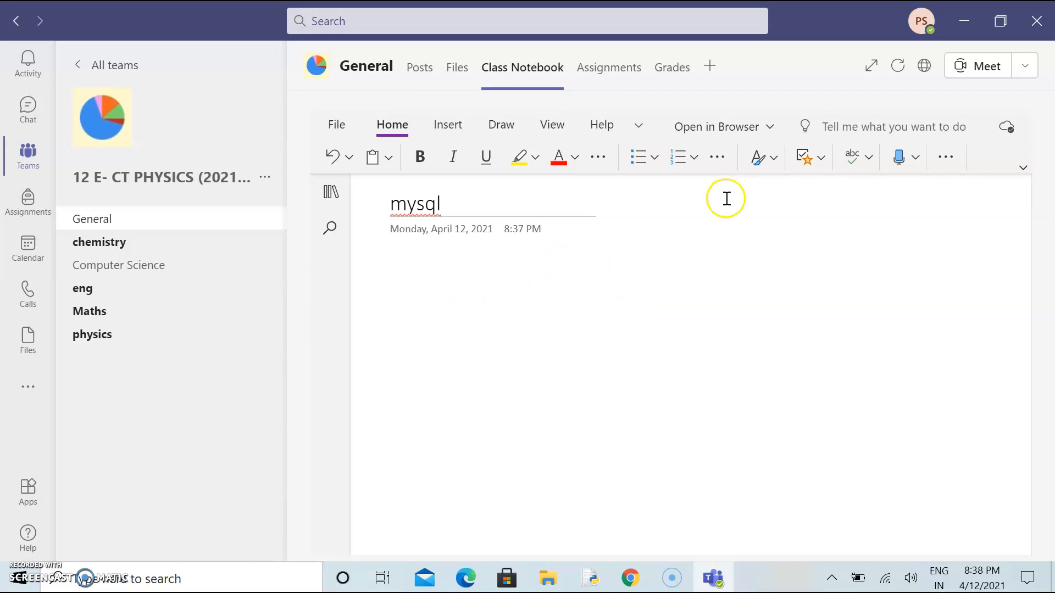
Step: Open the notebook in the browser and write "this is my class content" on the mysql page of the cs section
click(770, 127)
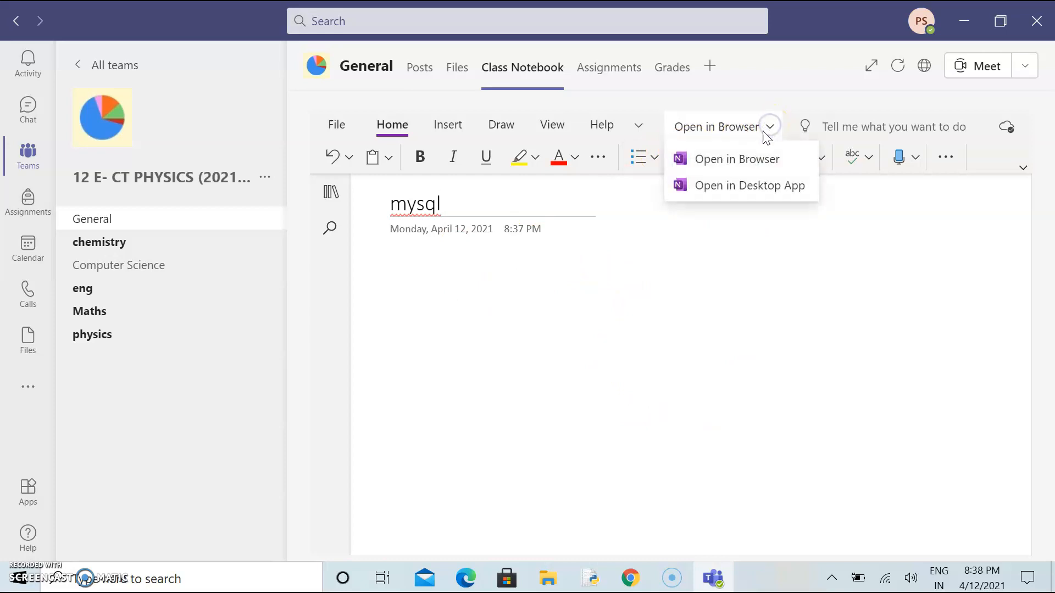
click(748, 160)
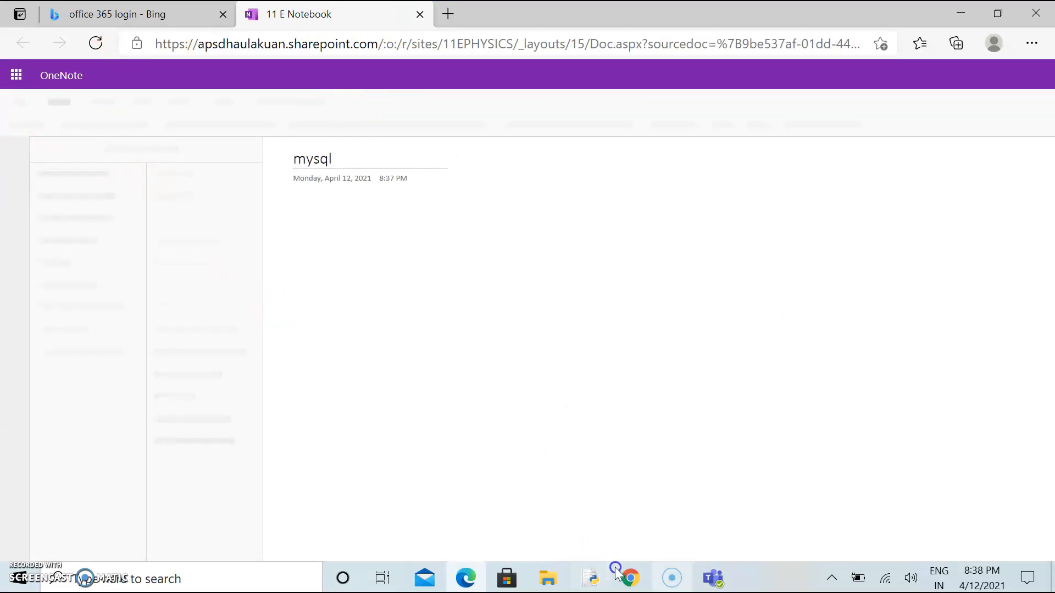
mouse_move(713, 577)
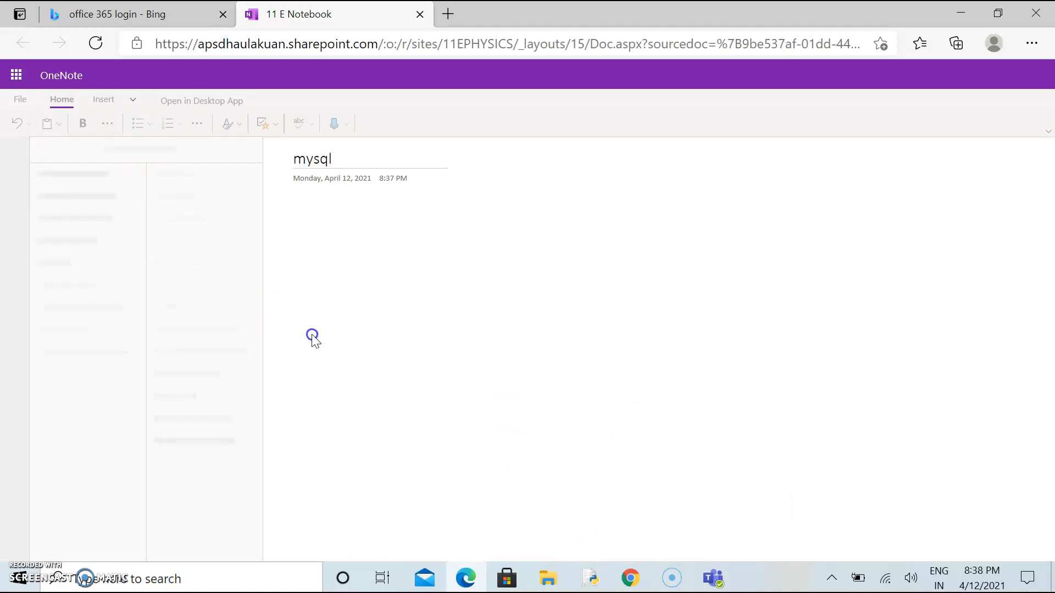
click(64, 287)
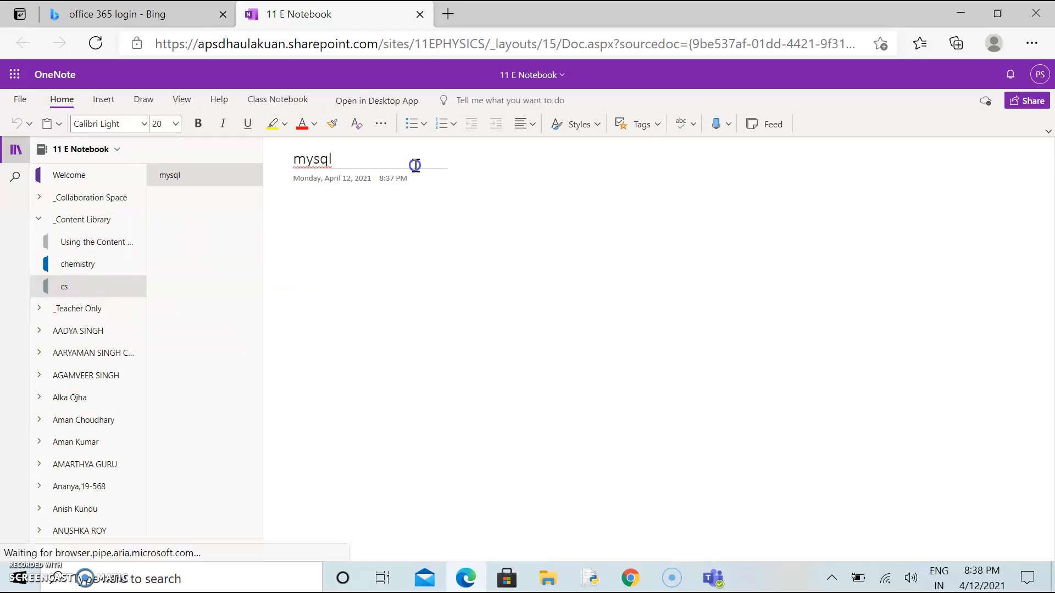
click(400, 226)
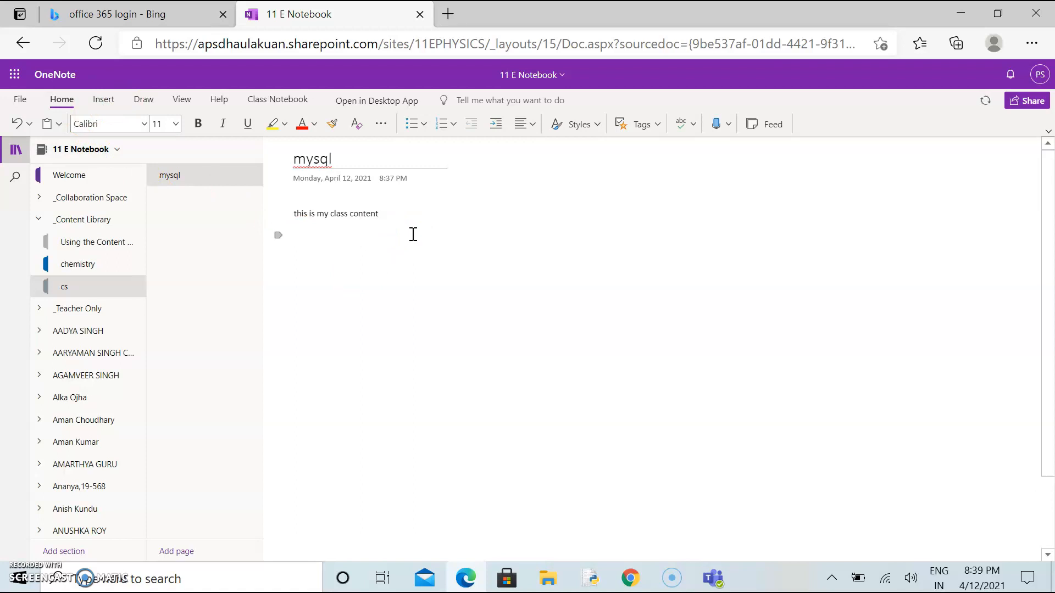
Step: Attach the PDF file ComputerScience_SQP 2020 from the Desktop to the mysql page
click(102, 105)
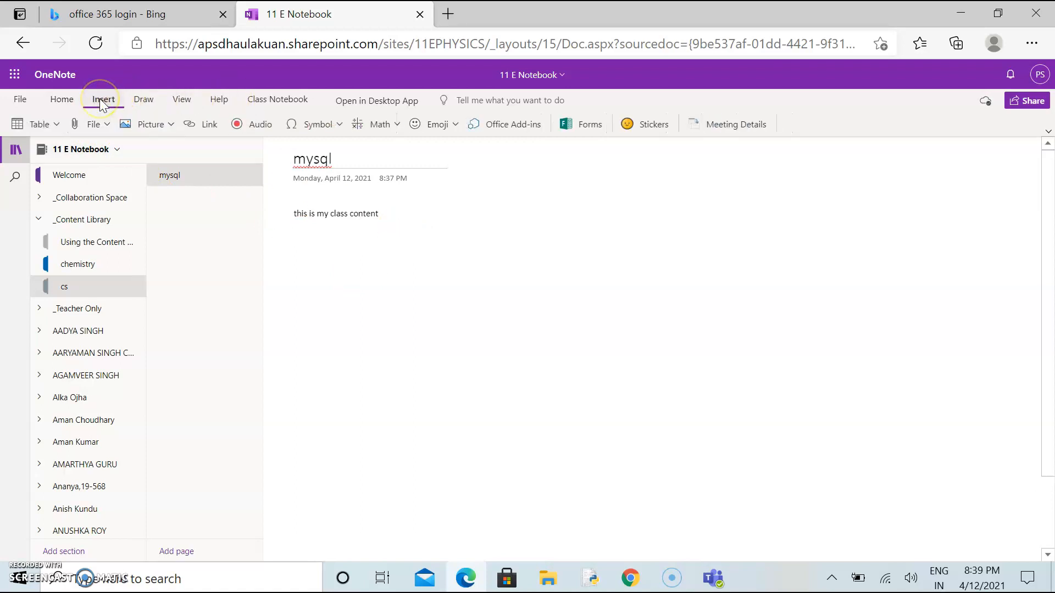
click(84, 125)
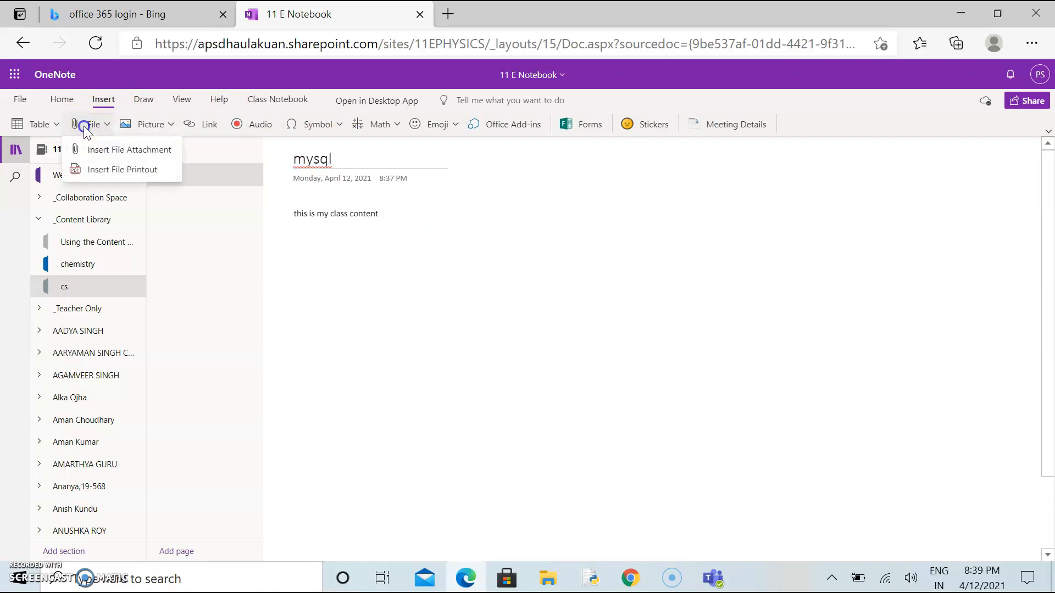
click(119, 150)
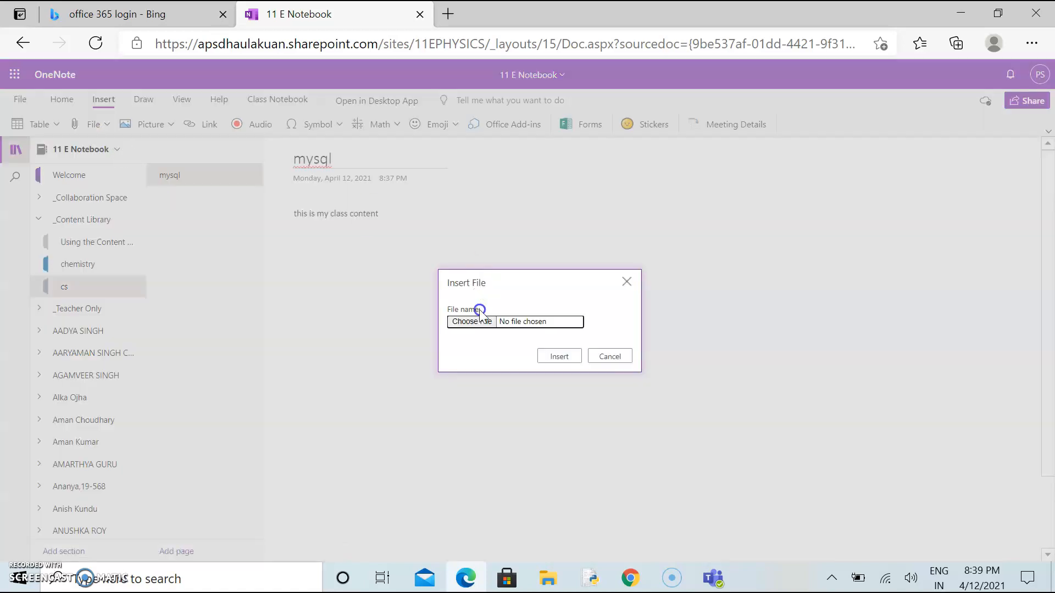
click(473, 322)
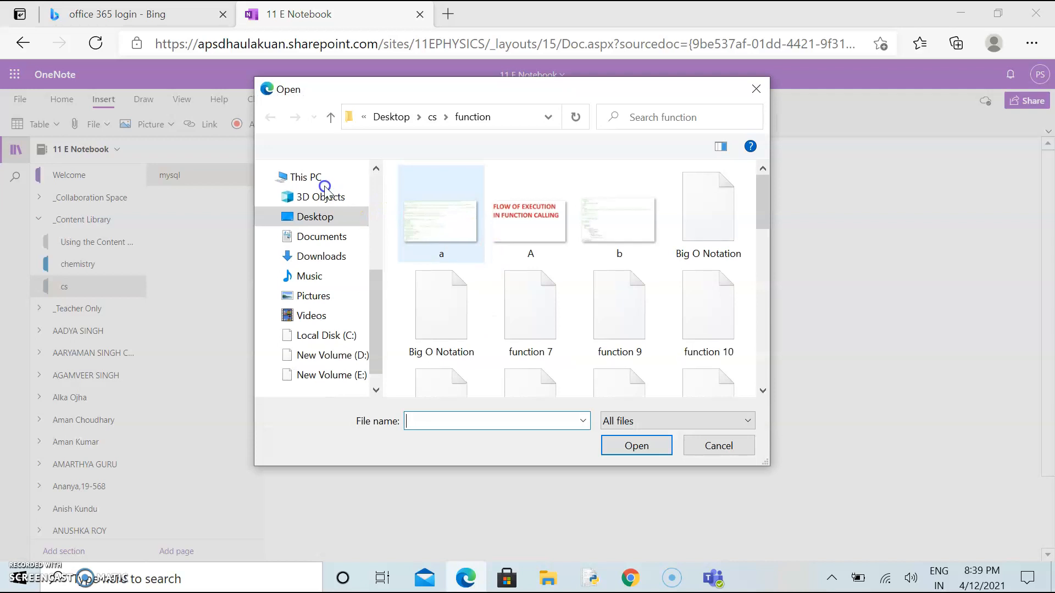
click(315, 217)
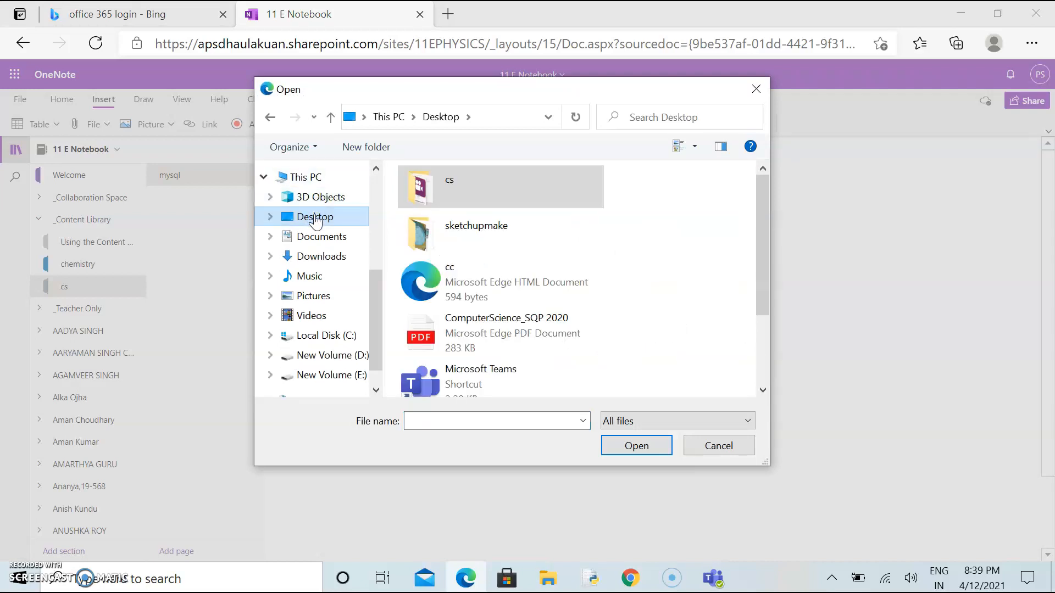
click(542, 332)
click(642, 449)
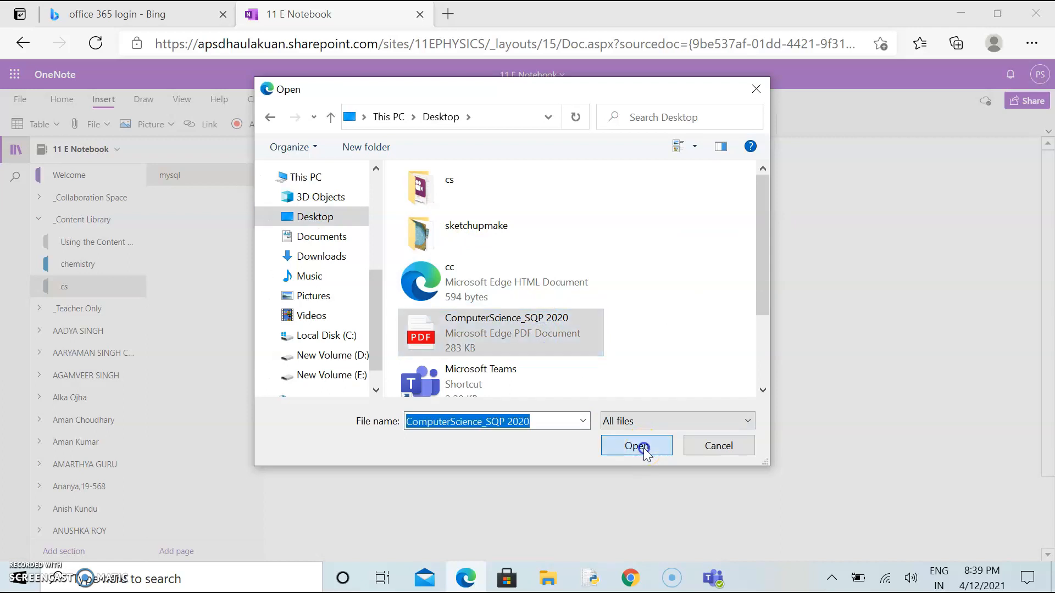
click(558, 358)
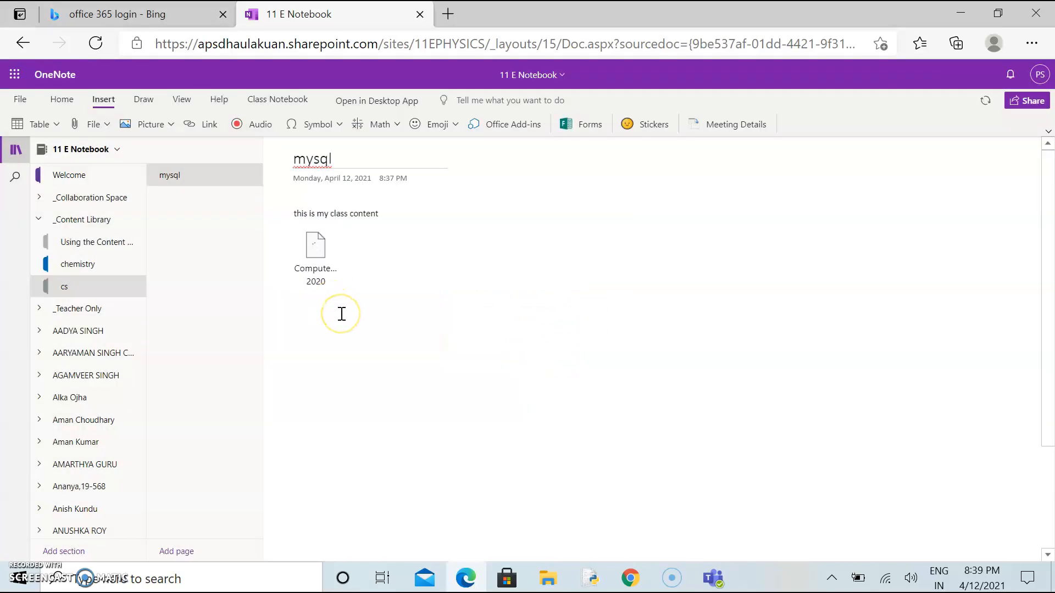
Step: Insert the picture "b" from the Desktop's cs > function folder below the PDF attachment
click(153, 125)
click(155, 149)
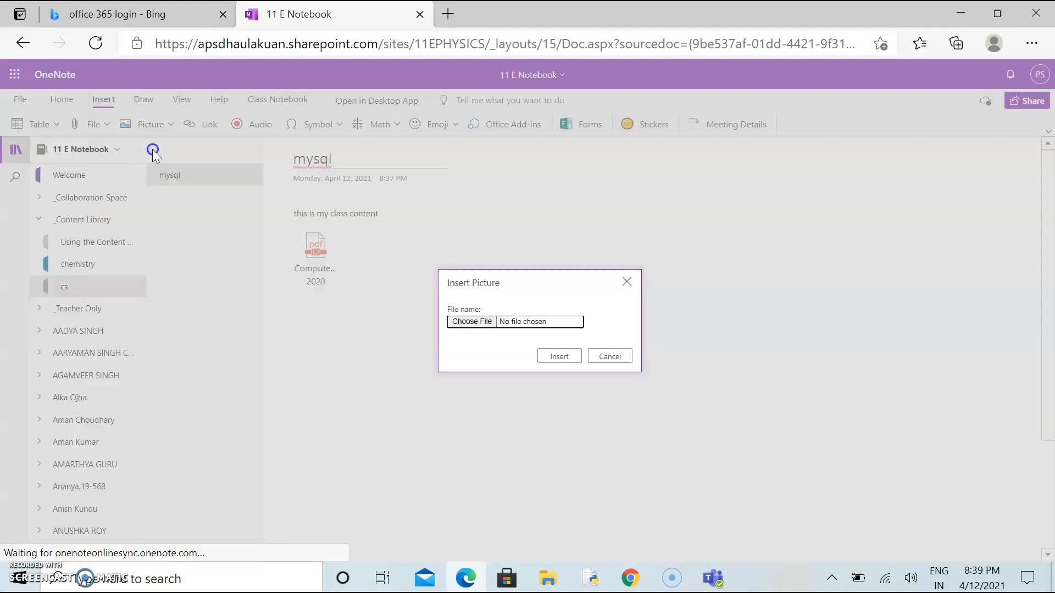
click(464, 325)
click(474, 321)
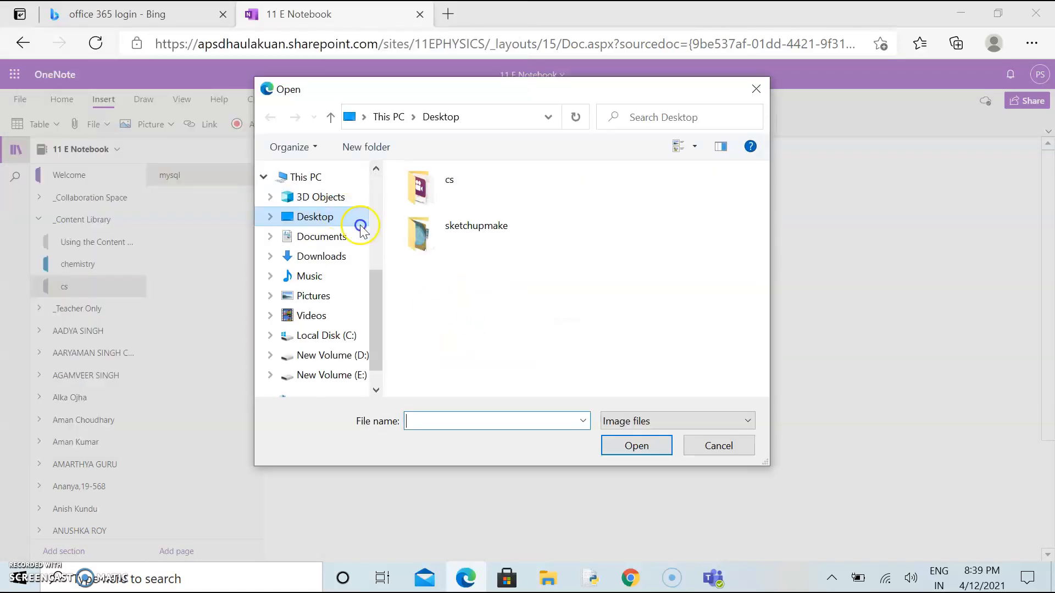
click(431, 196)
double_click(432, 197)
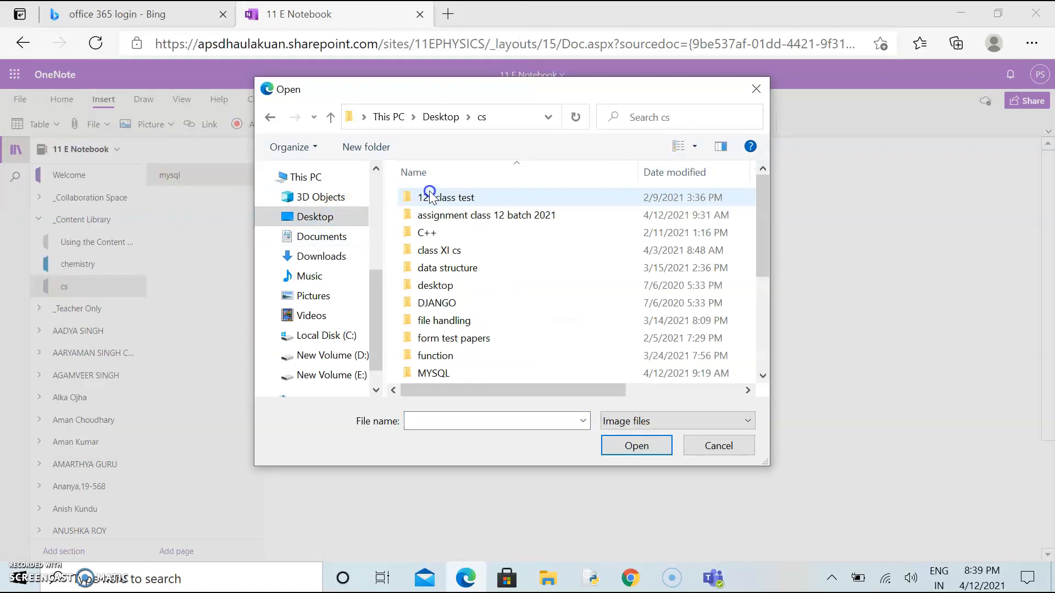
double_click(434, 322)
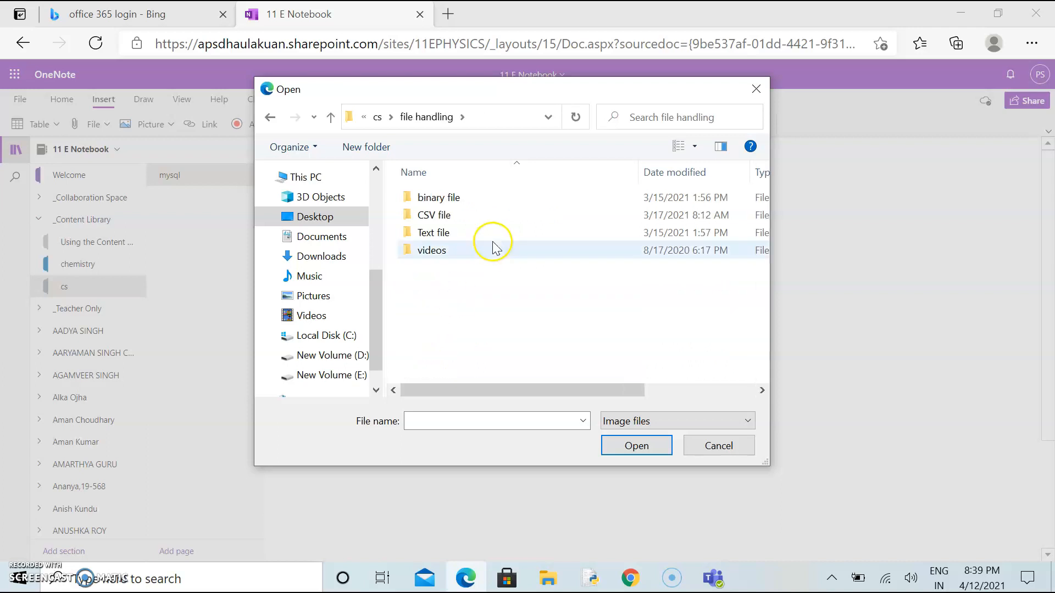
click(330, 117)
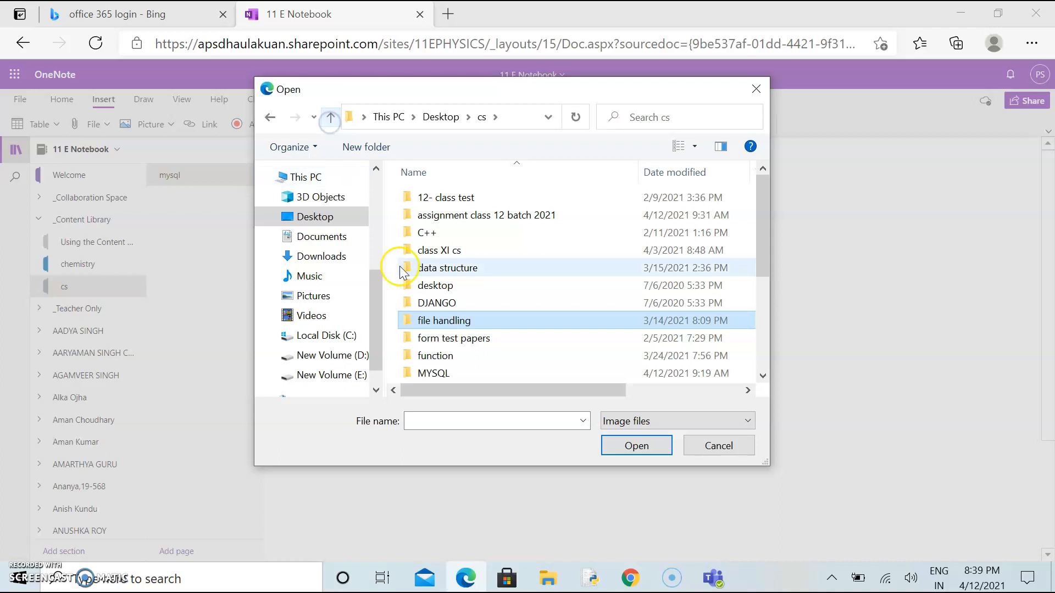
double_click(458, 356)
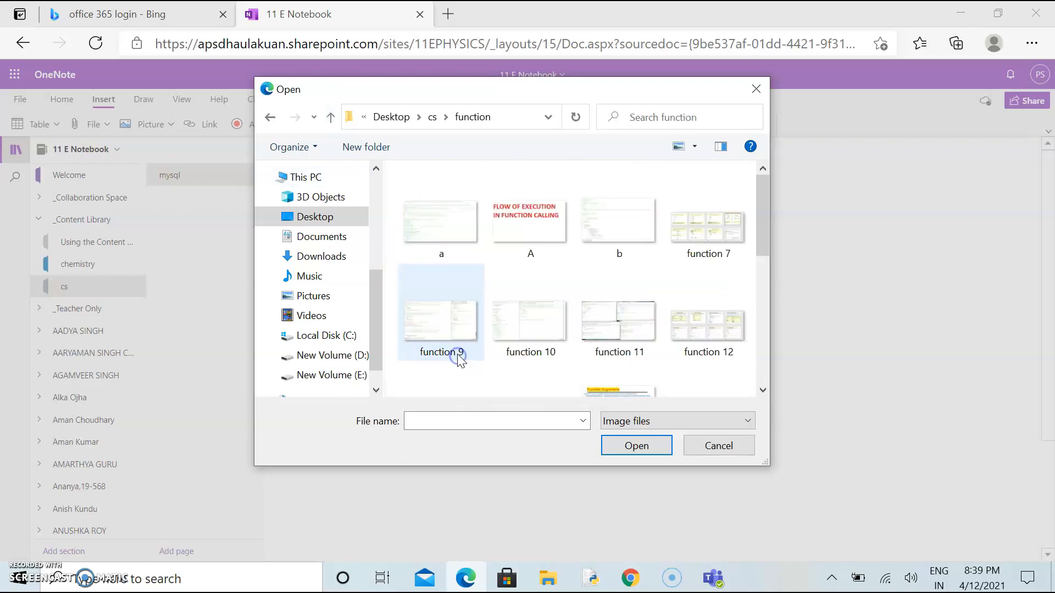
click(616, 228)
click(619, 446)
click(561, 357)
Step: Write "This is" on the mysql page directly below the inserted picture
click(573, 495)
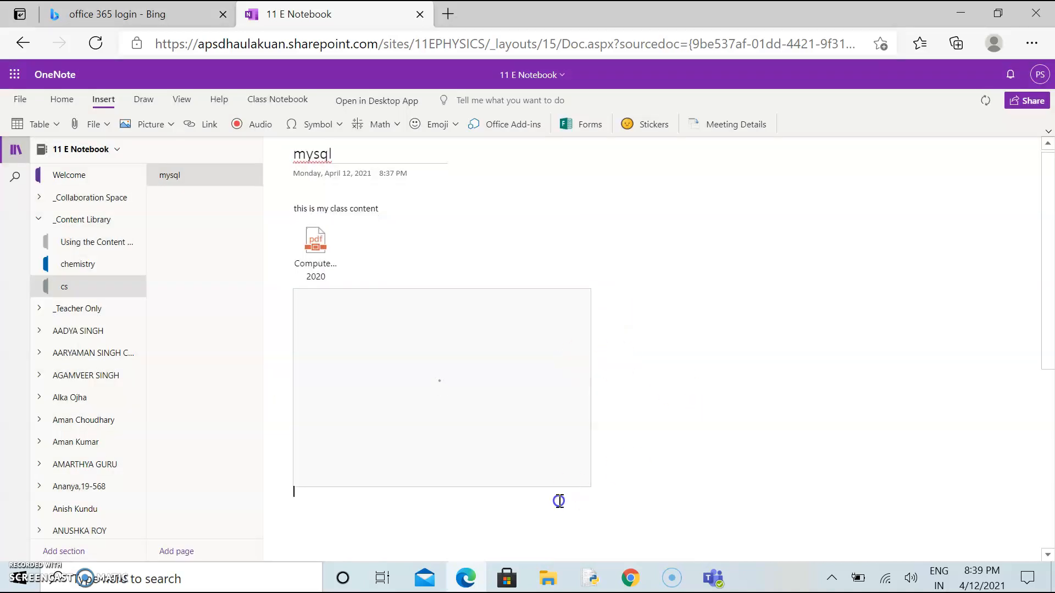
text(This is)
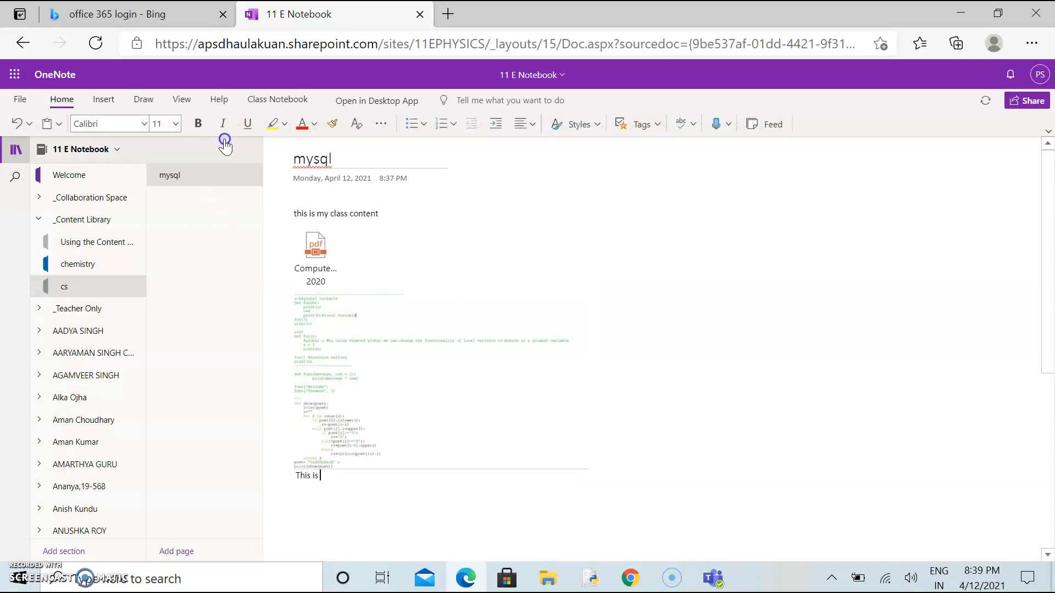
click(339, 503)
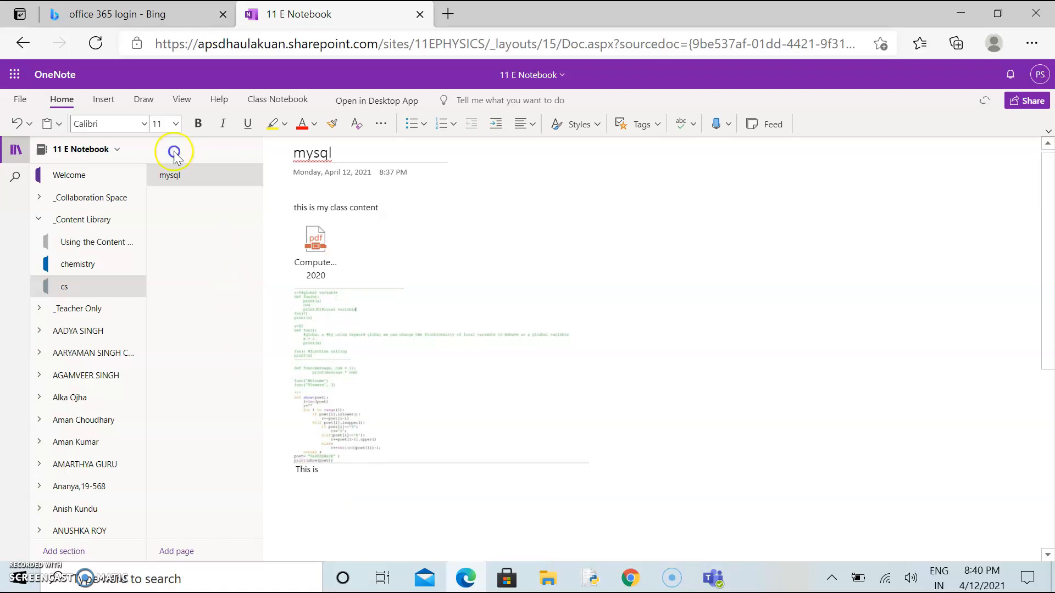
Step: Handwrite "This is used to store" in red pen ink on the blank area beside the mysql page's content
click(144, 100)
click(93, 123)
click(216, 132)
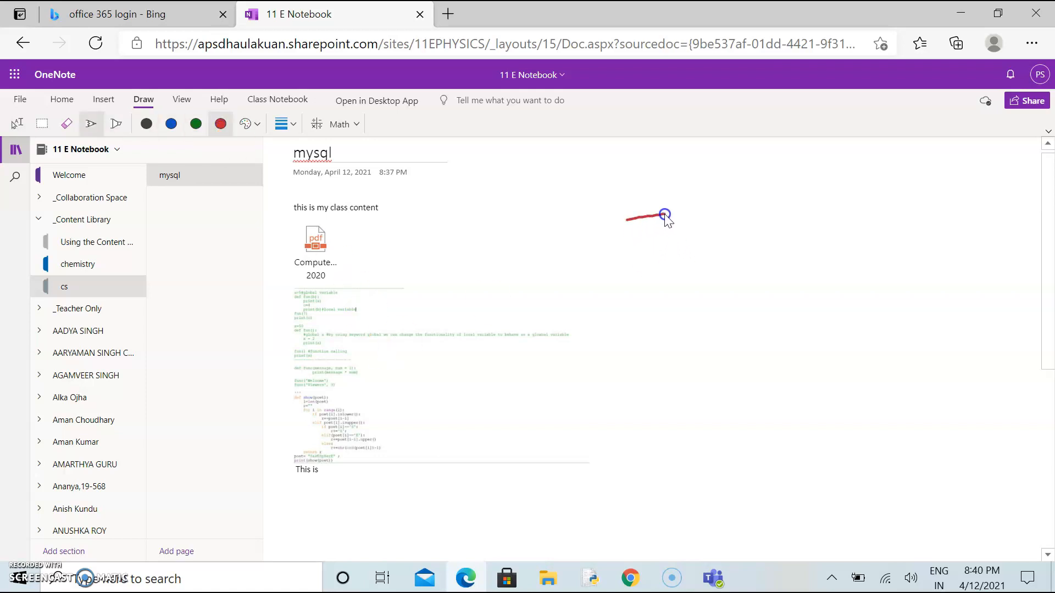
mouse_move(666, 219)
mouse_down()
mouse_move(687, 222)
mouse_move(700, 209)
mouse_move(711, 234)
mouse_move(751, 206)
mouse_move(842, 185)
mouse_move(879, 160)
mouse_up()
click(738, 197)
mouse_move(657, 332)
mouse_down()
mouse_move(667, 303)
mouse_move(684, 313)
mouse_move(718, 299)
mouse_move(722, 278)
mouse_up()
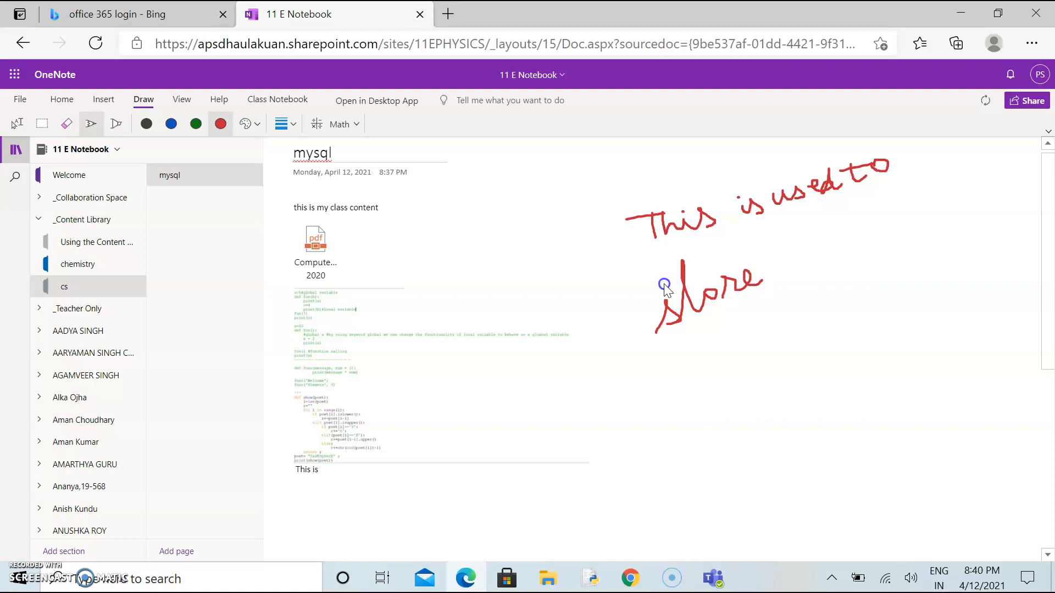
drag(666, 286, 697, 269)
Step: Copy the mysql page from the cs section into the first student's Class Notes section and open the pasted copy
click(39, 310)
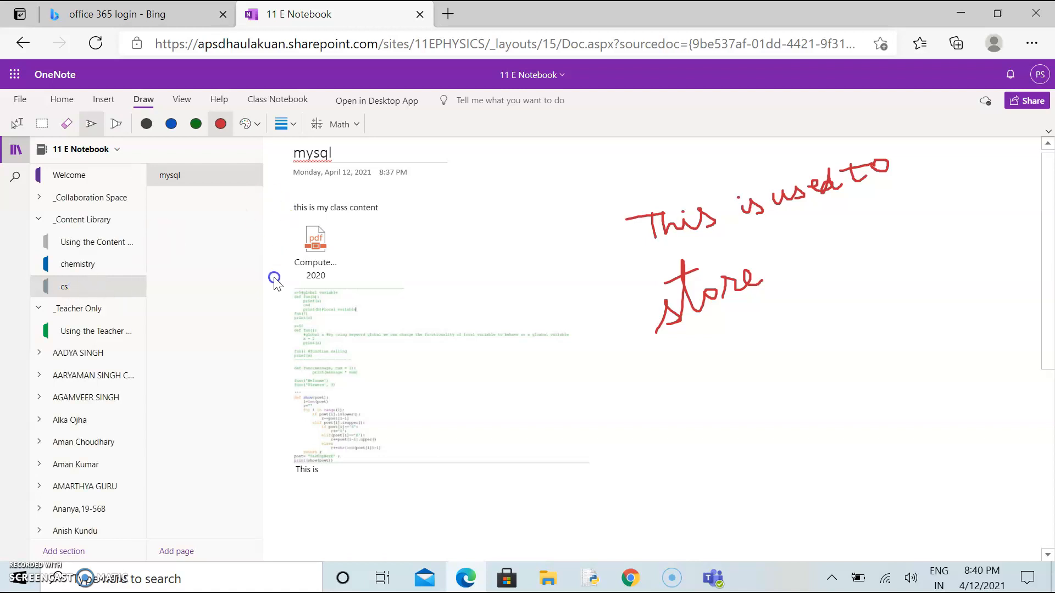
right_click(216, 177)
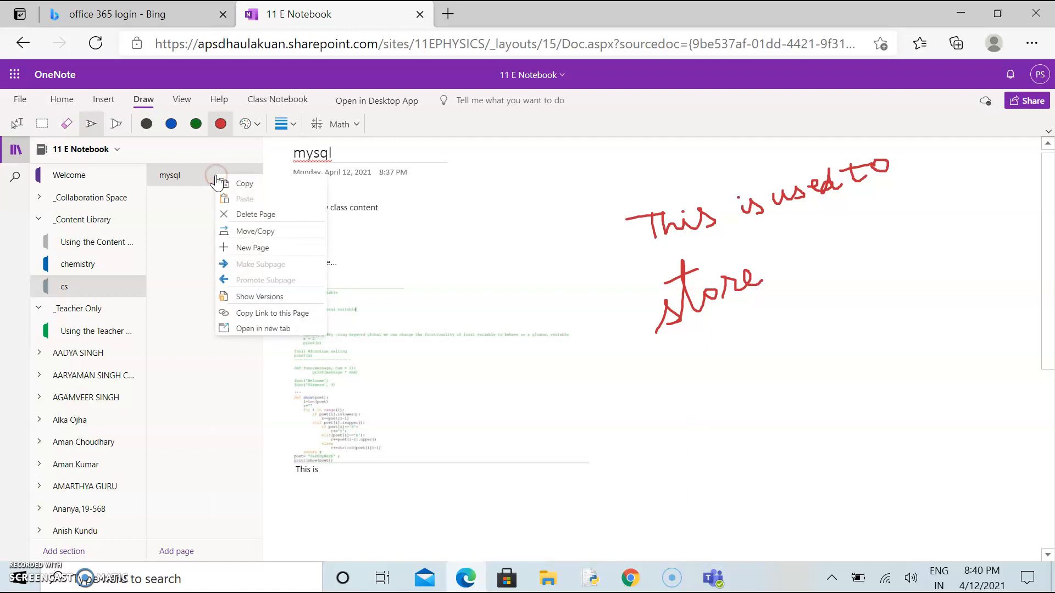
click(245, 185)
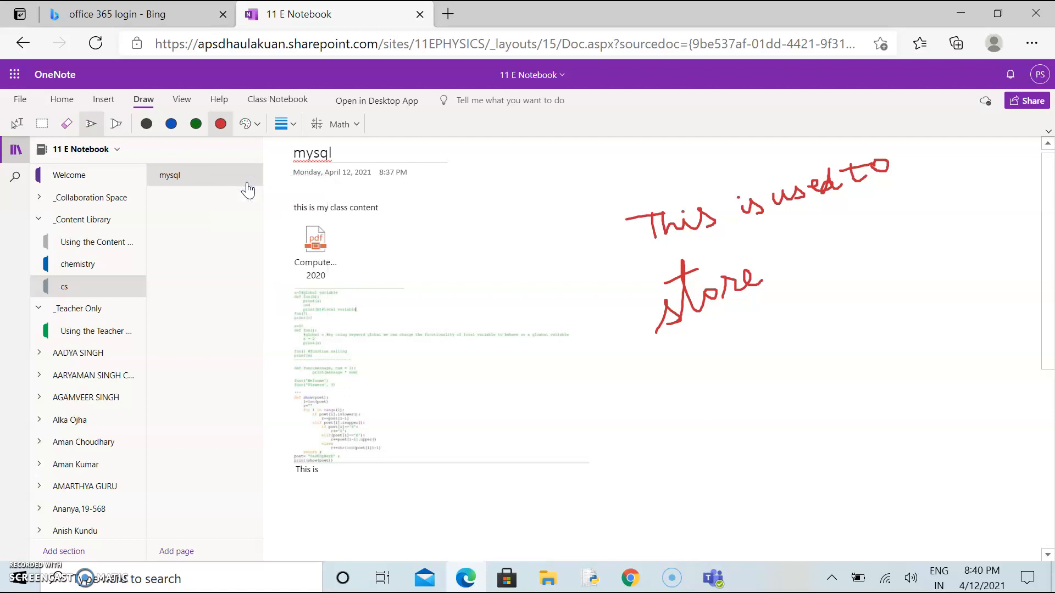
click(39, 353)
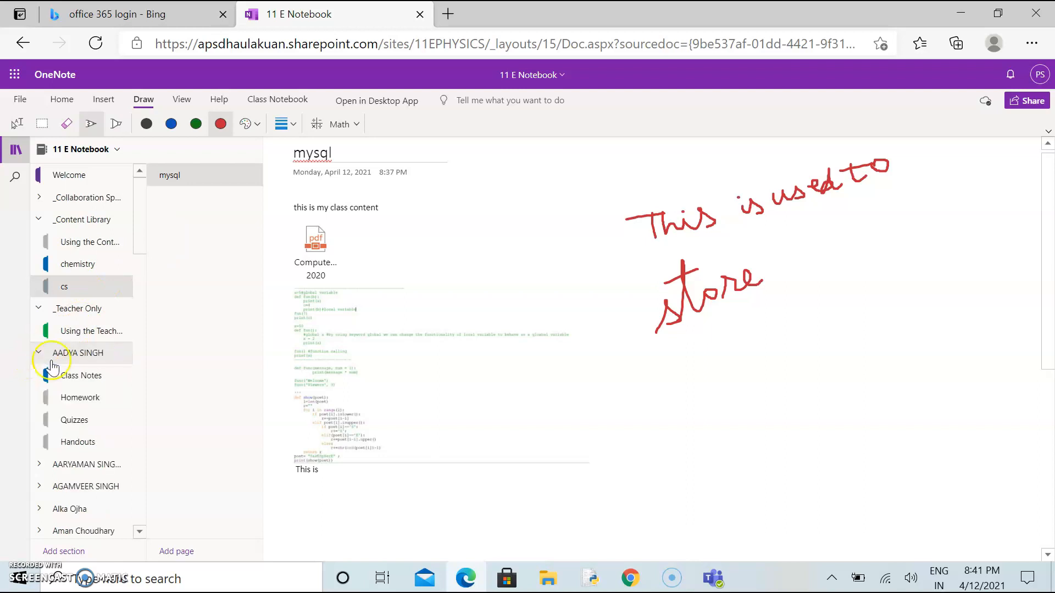
click(84, 375)
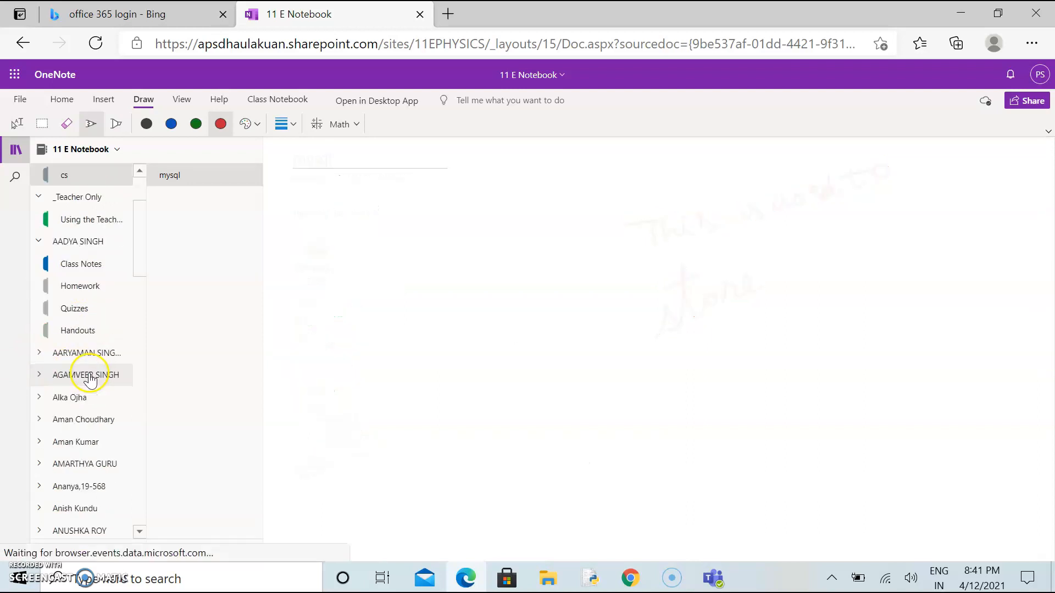
right_click(404, 258)
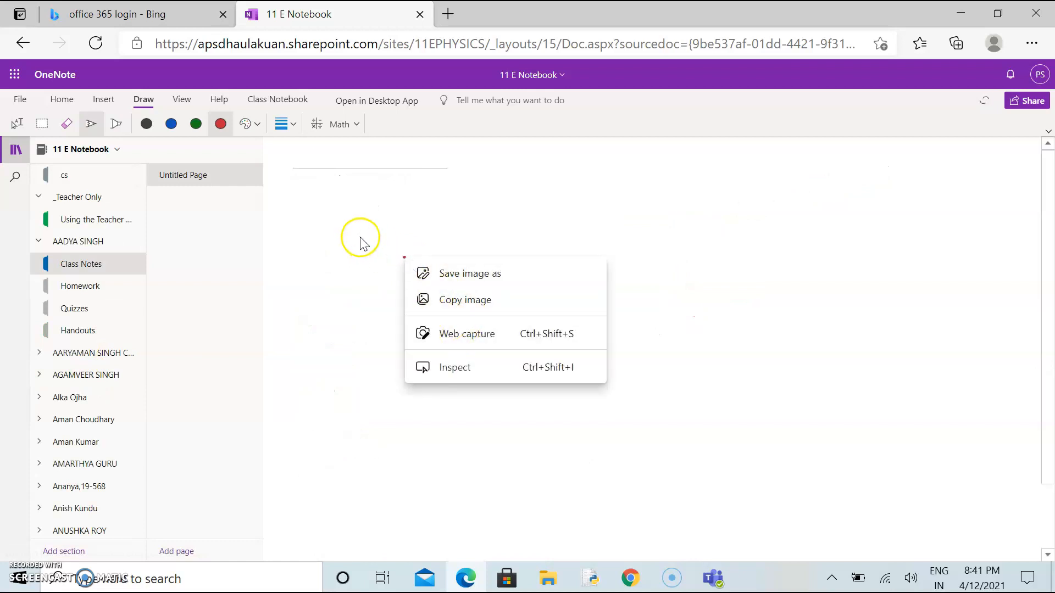
right_click(181, 207)
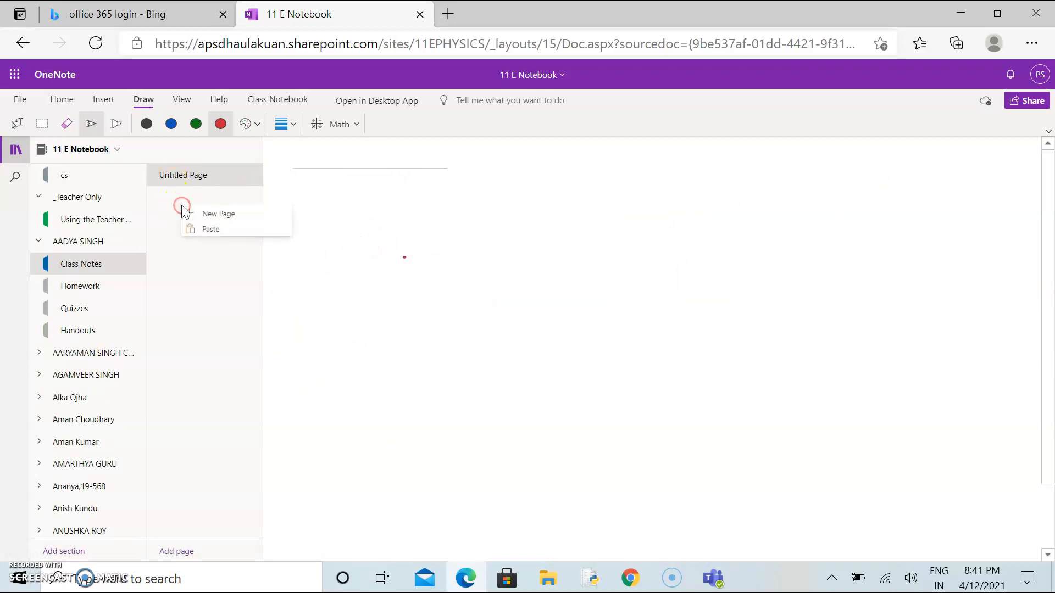
click(200, 229)
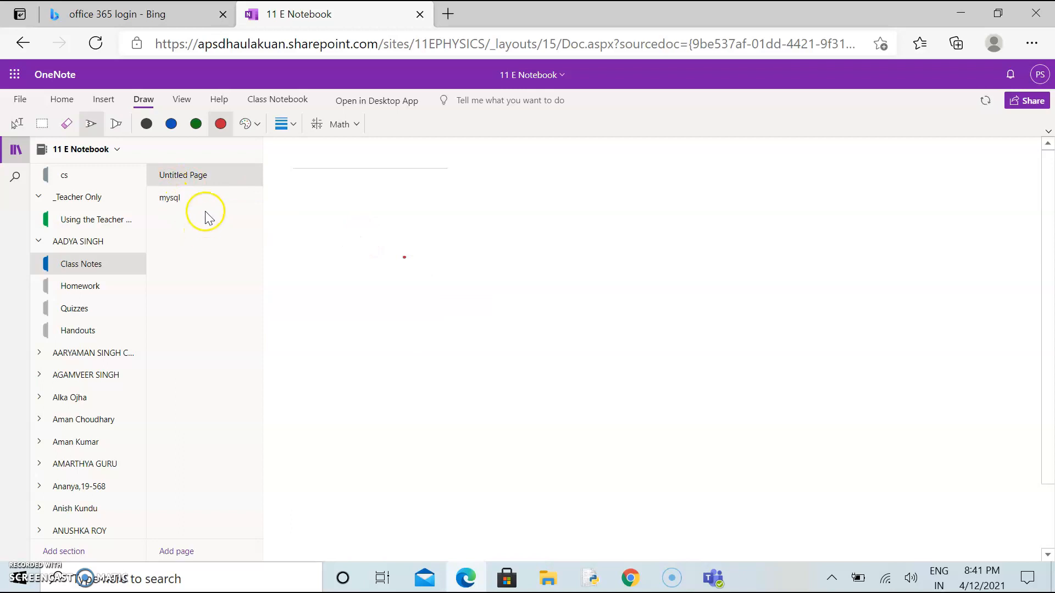
click(172, 197)
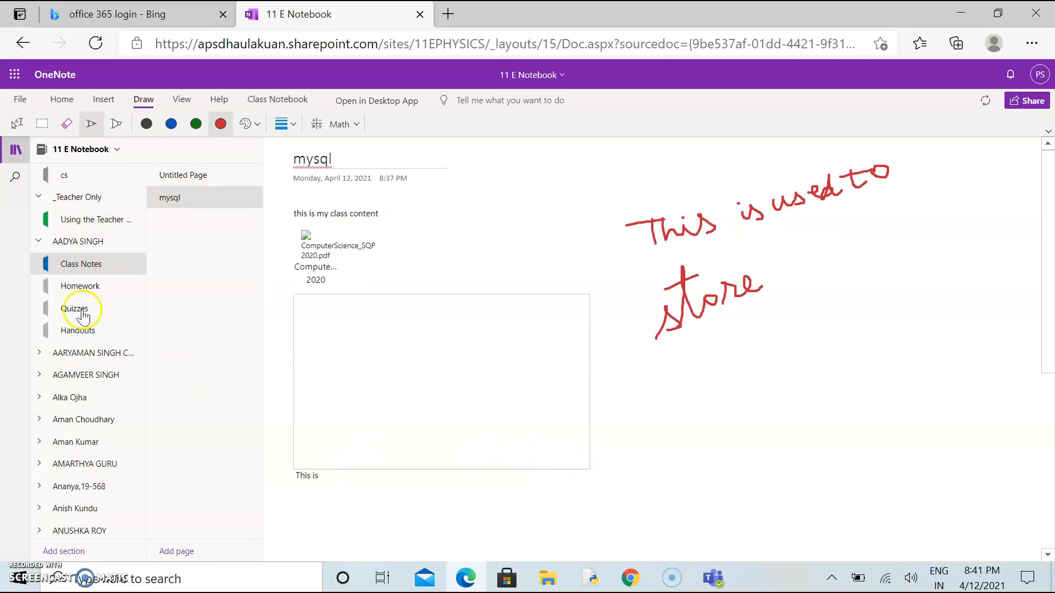
Step: Permanently delete the pasted mysql page from the first student's Class Notes section
right_click(212, 204)
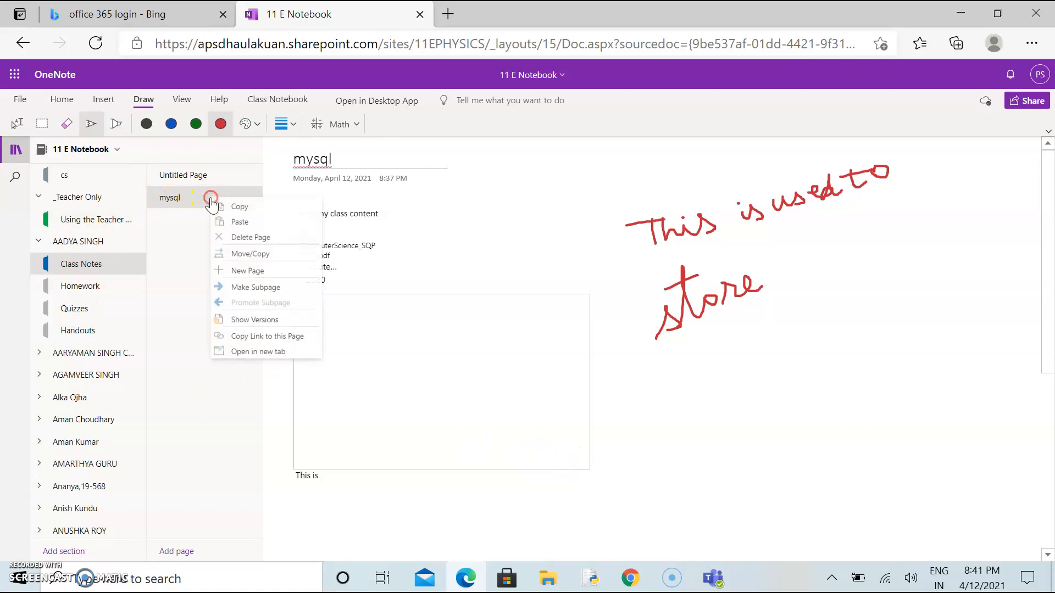
click(241, 237)
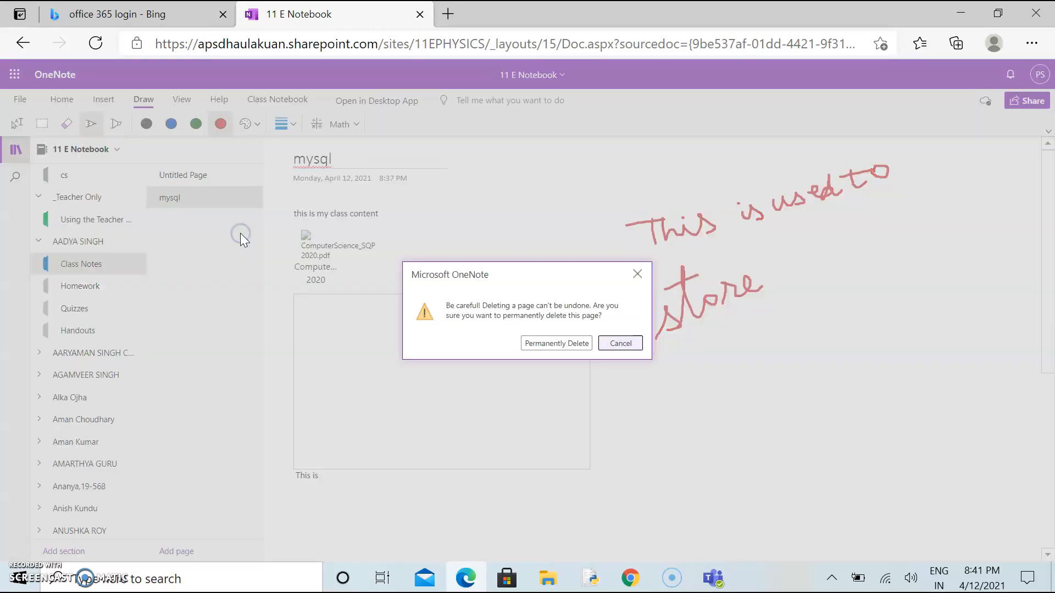
click(544, 346)
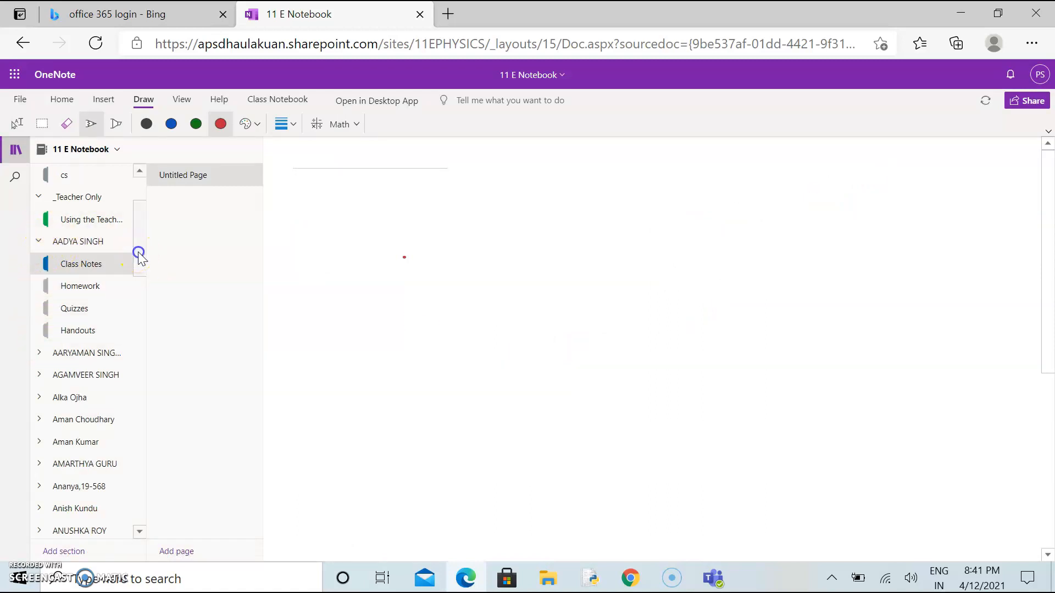
Step: Return to the cs section of the Content Library and add a new page
drag(139, 254, 139, 229)
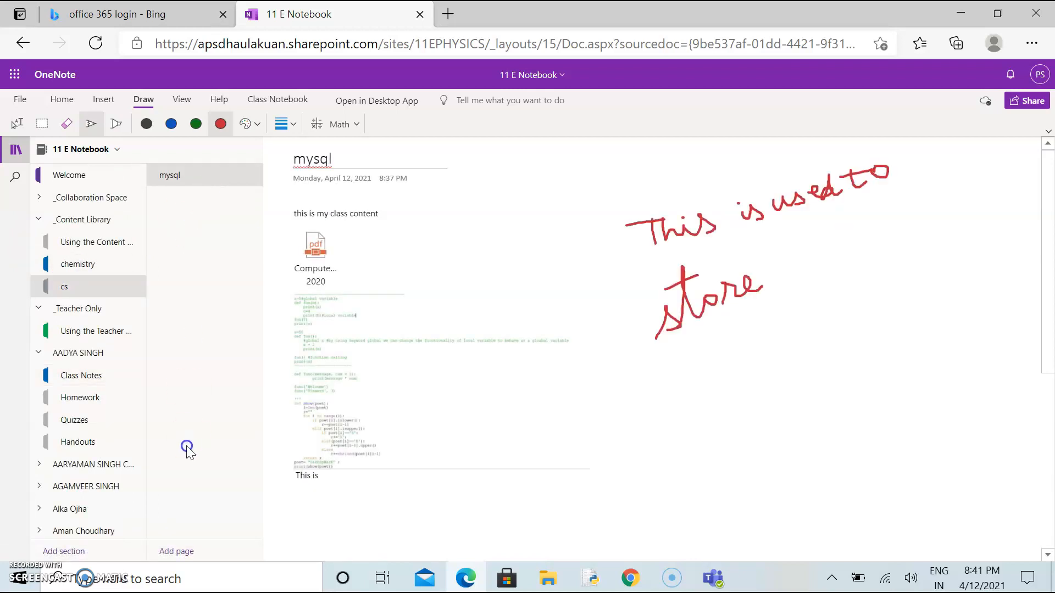
click(181, 551)
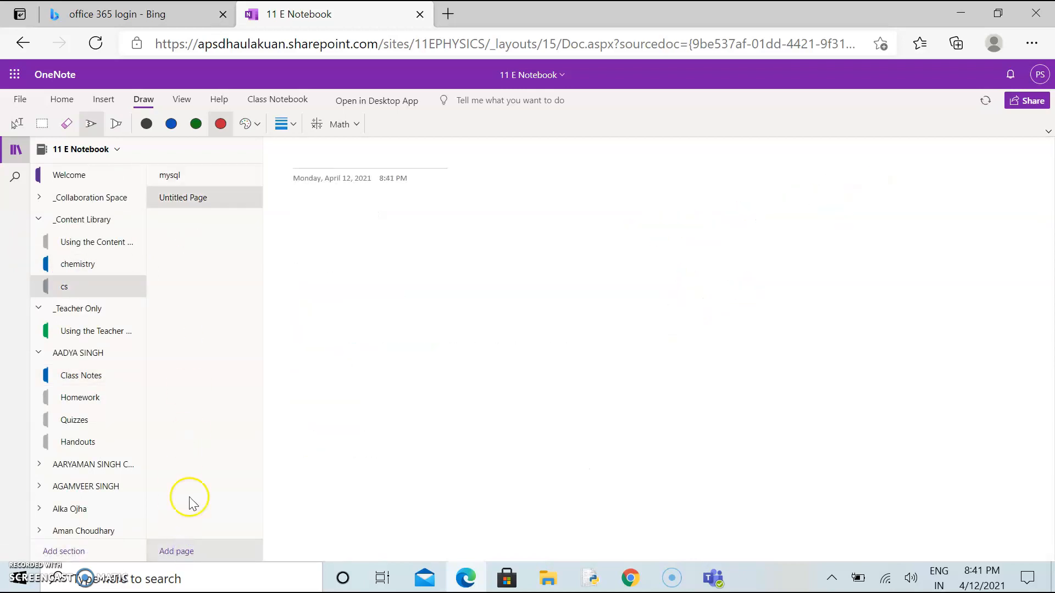
click(318, 158)
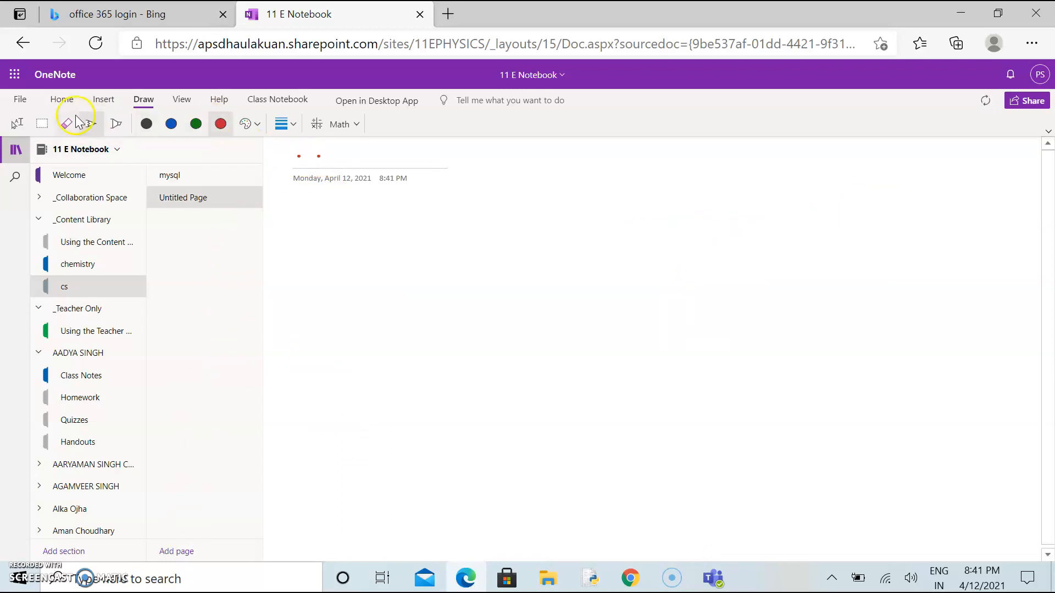
Step: Switch from inking to the text selection tool and title the new cs page "This is my file"
click(61, 100)
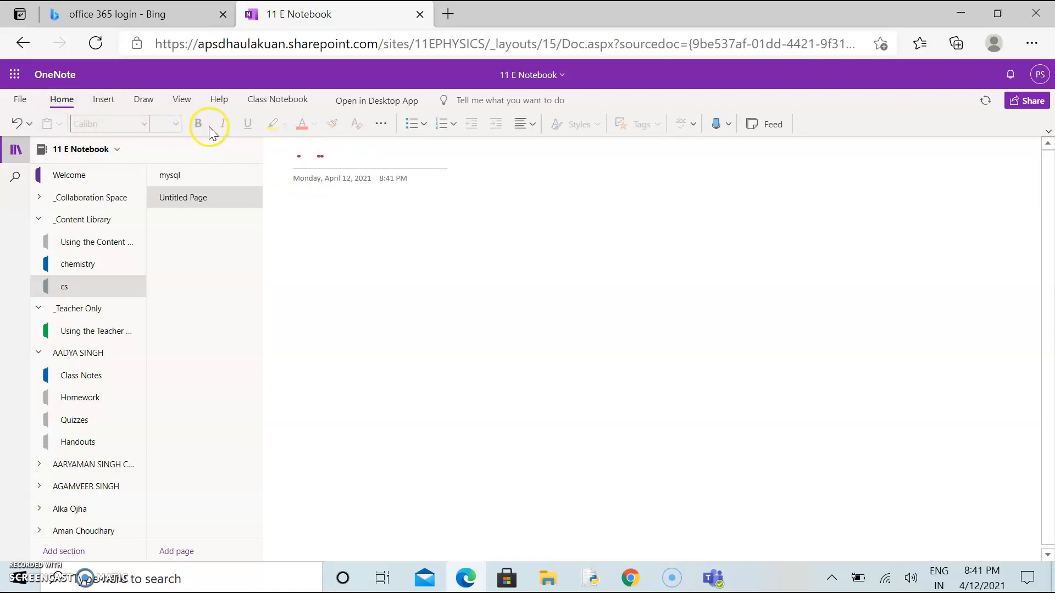
click(142, 101)
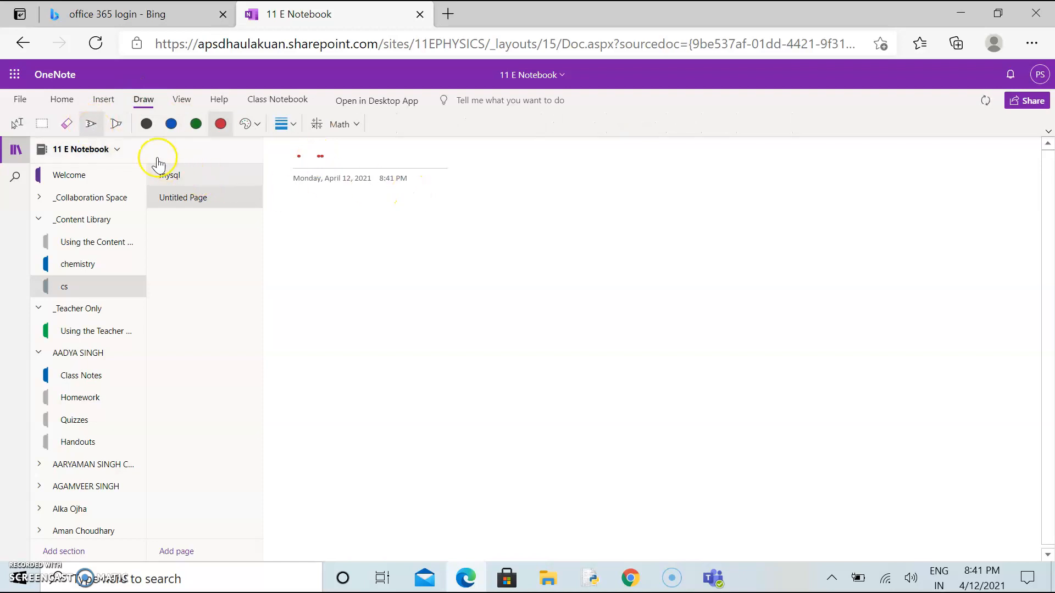
click(62, 100)
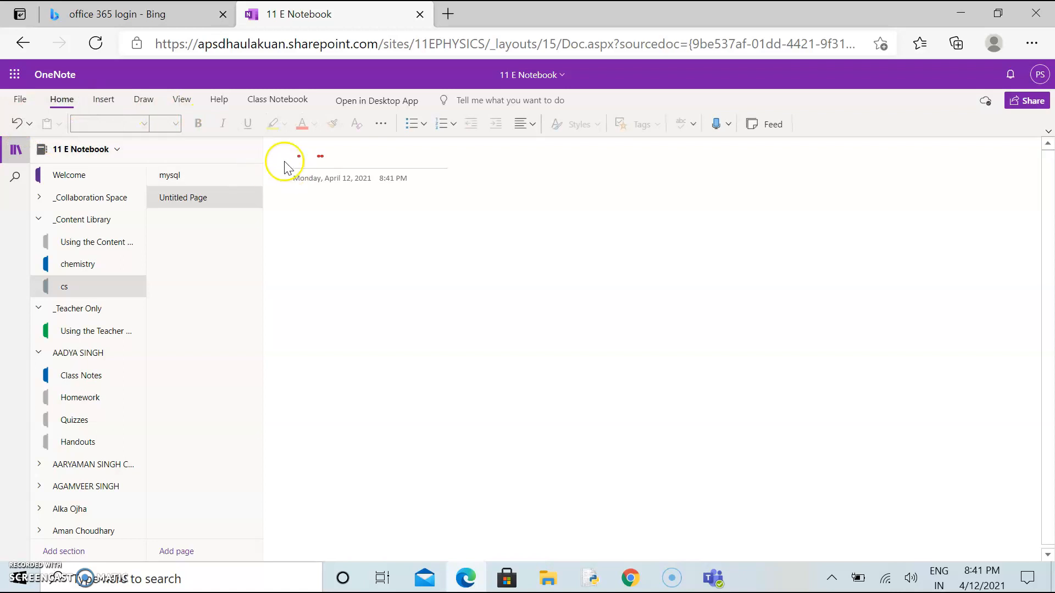
click(142, 101)
click(122, 124)
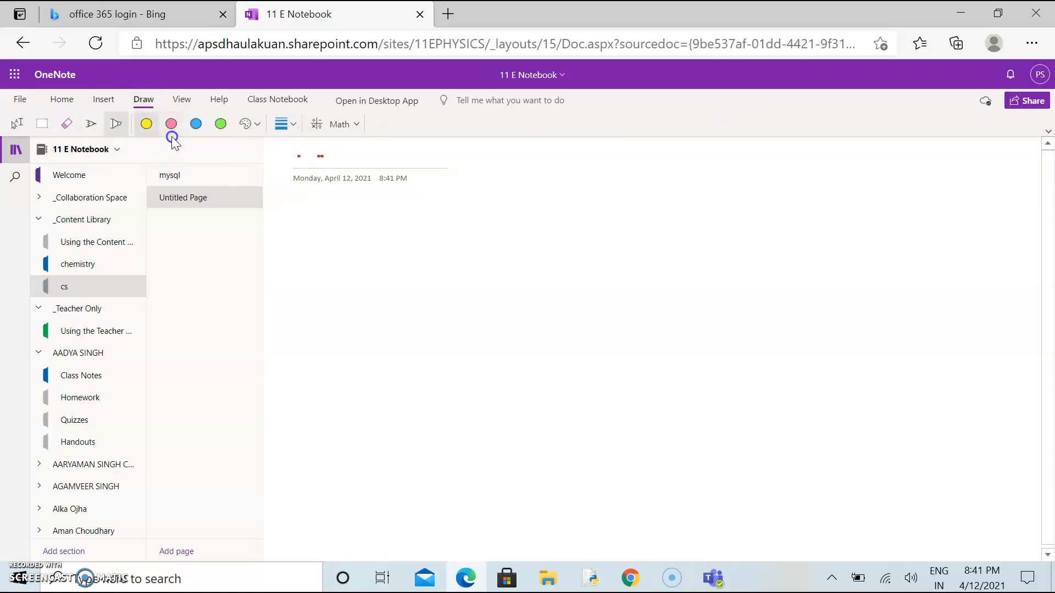
click(171, 150)
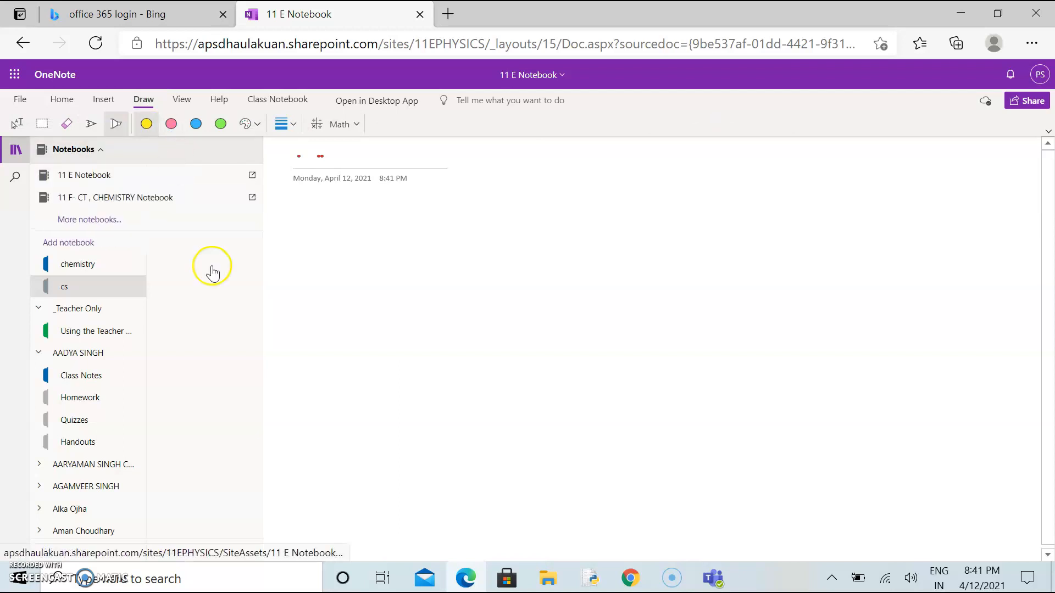
click(61, 100)
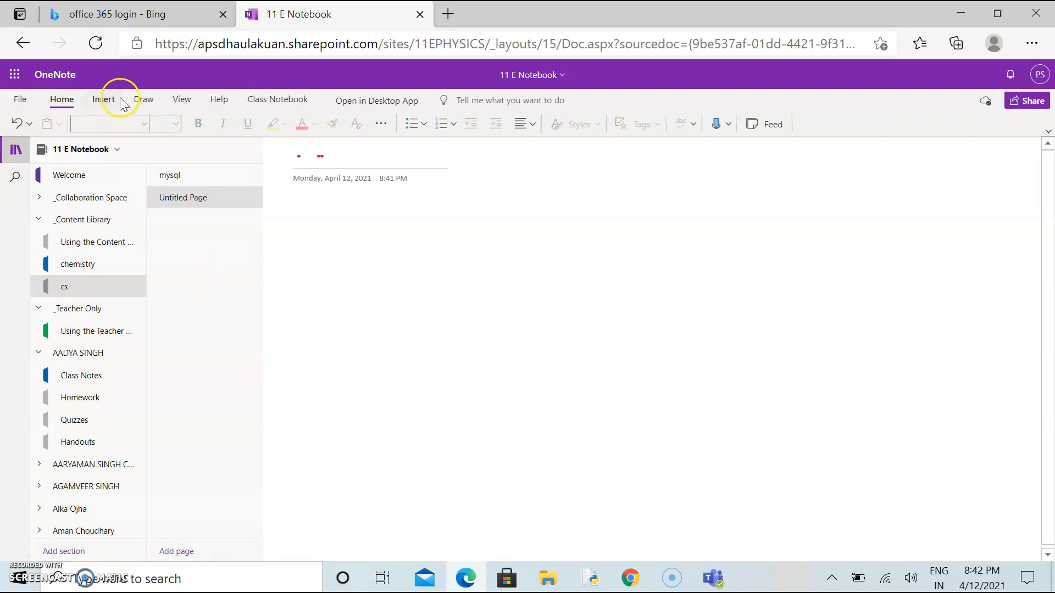
click(138, 100)
click(40, 133)
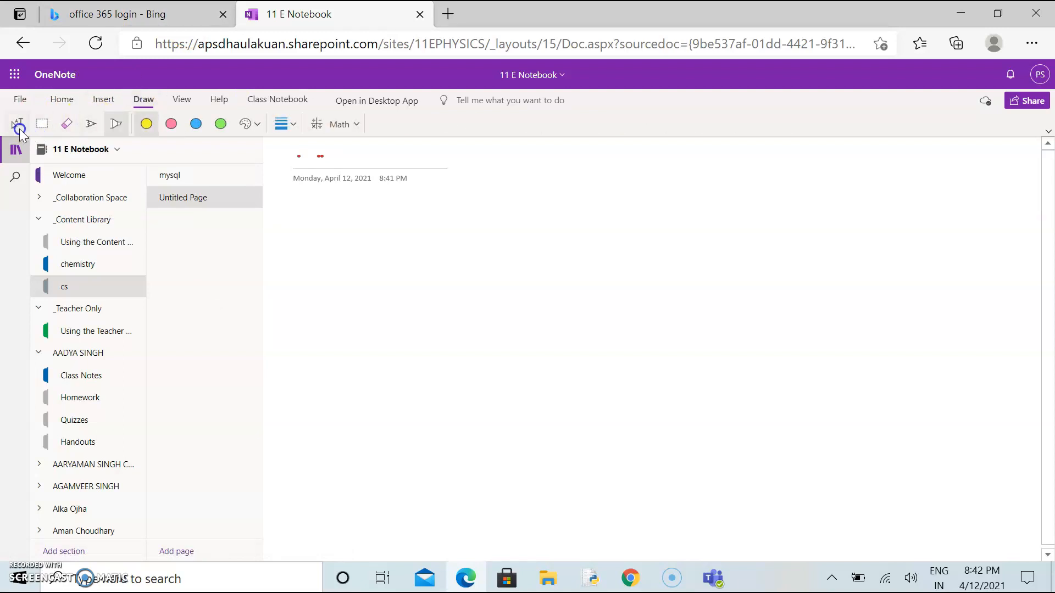
click(353, 156)
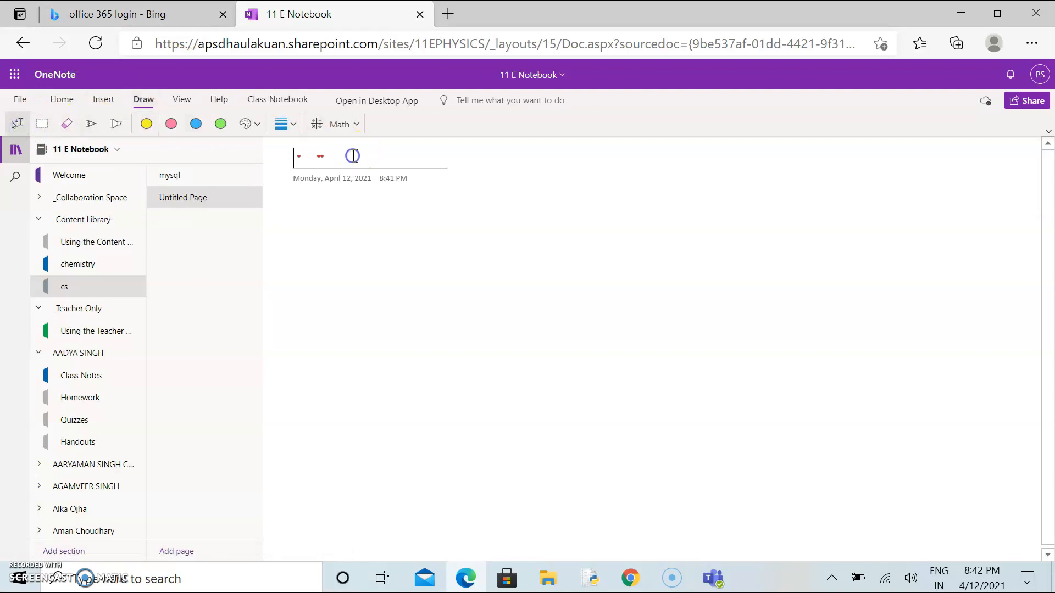
text(This is my file)
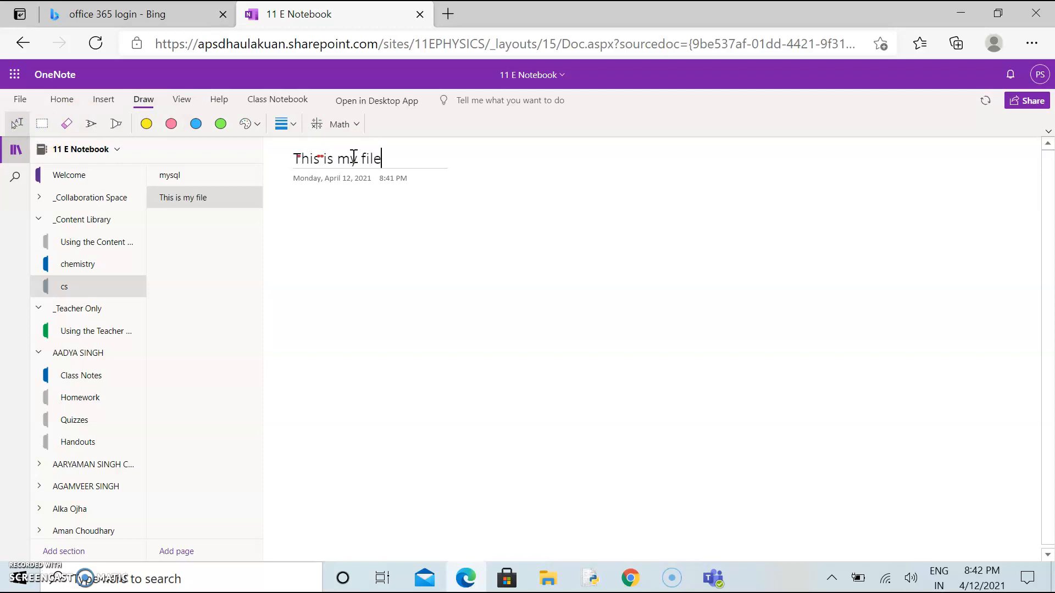
Step: Permanently delete the "This is my file" page from the cs section
click(247, 203)
right_click(234, 204)
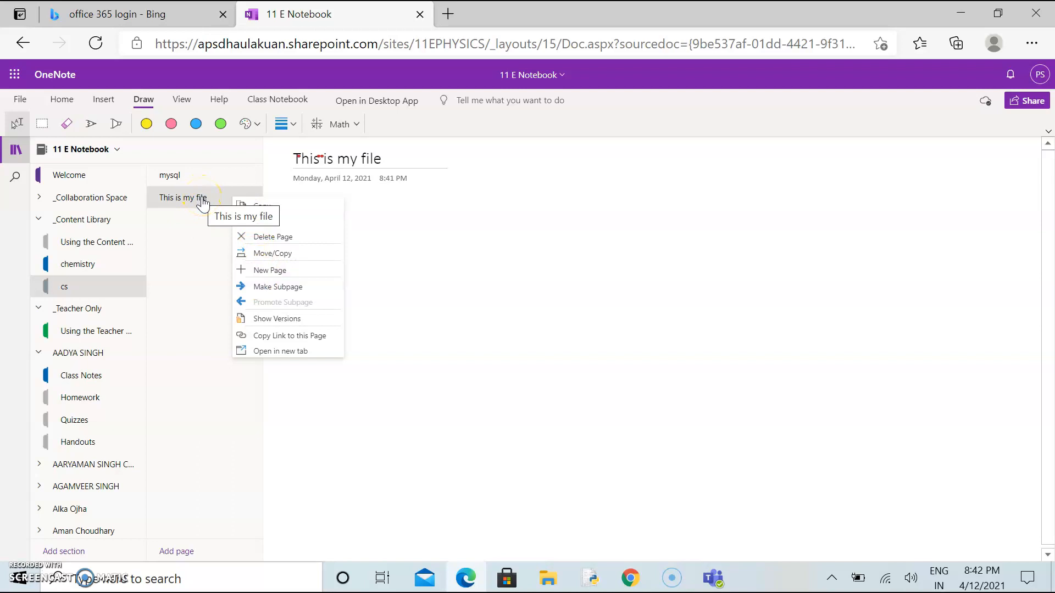
click(268, 238)
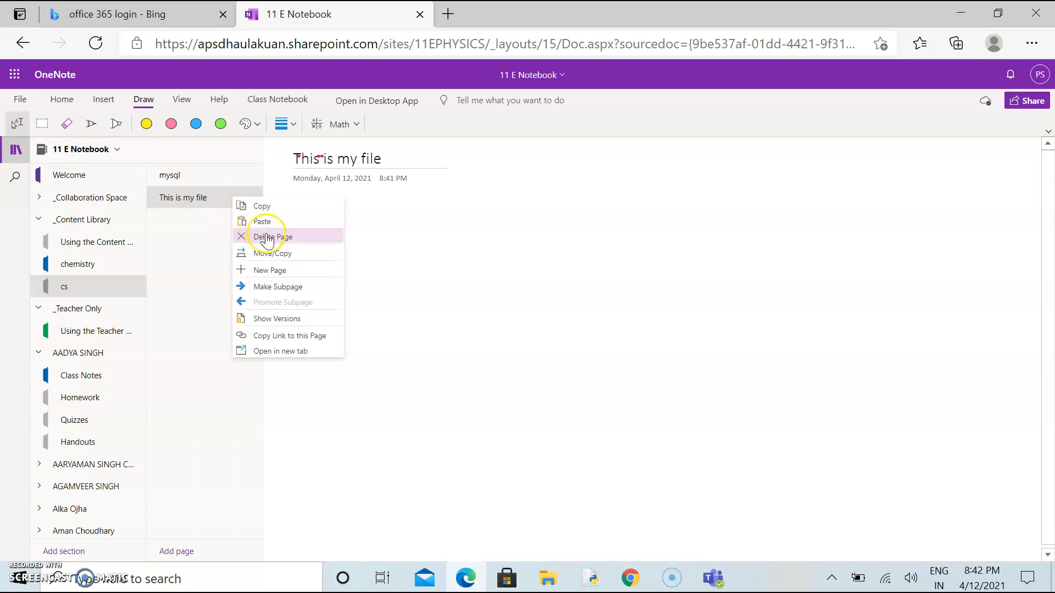
click(266, 239)
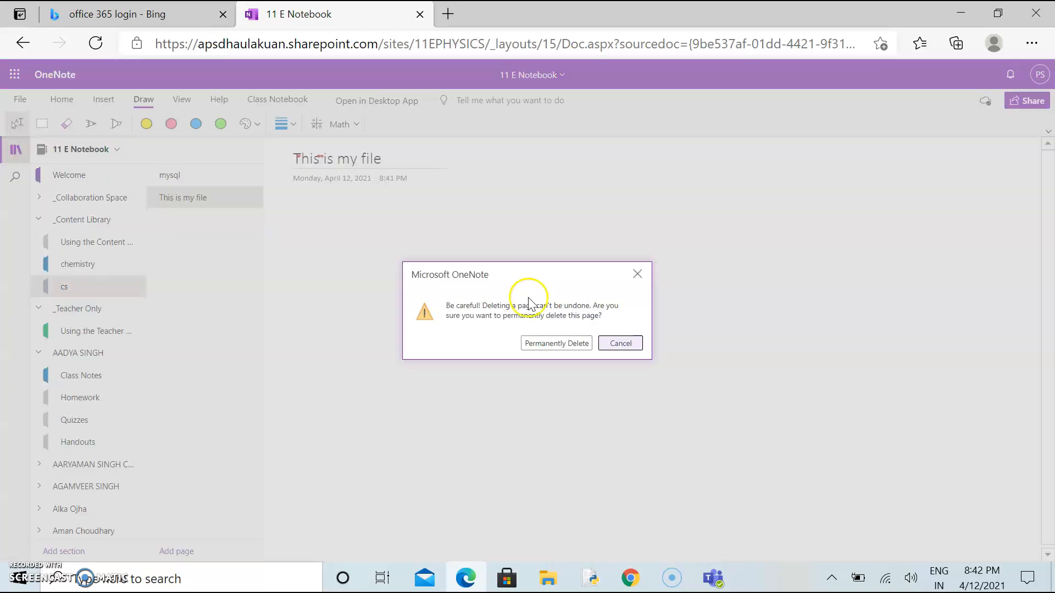
click(556, 343)
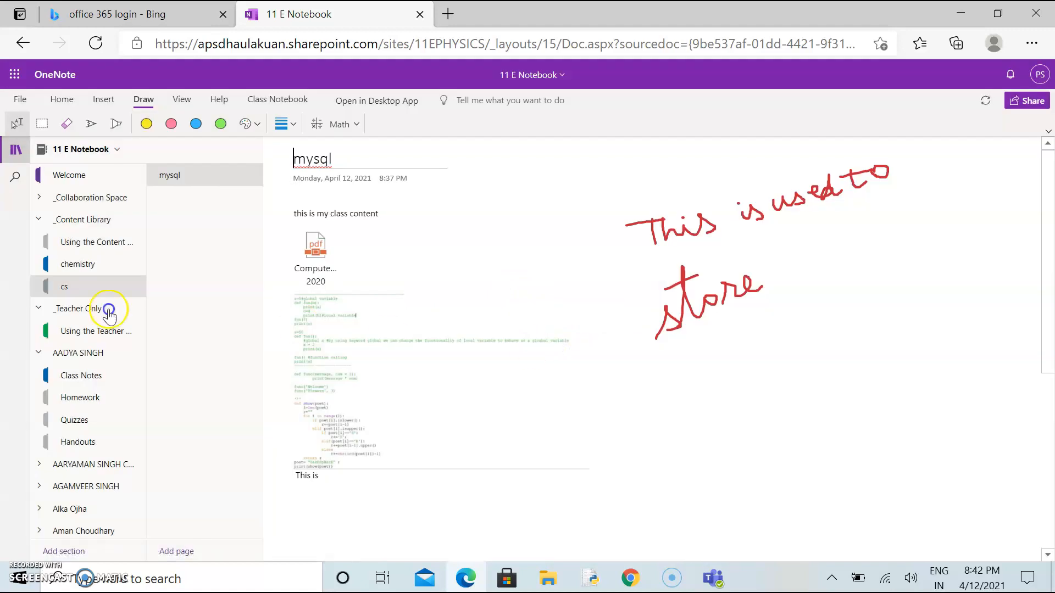
Step: Rename the first student's Class Notes section to "cs"
click(88, 377)
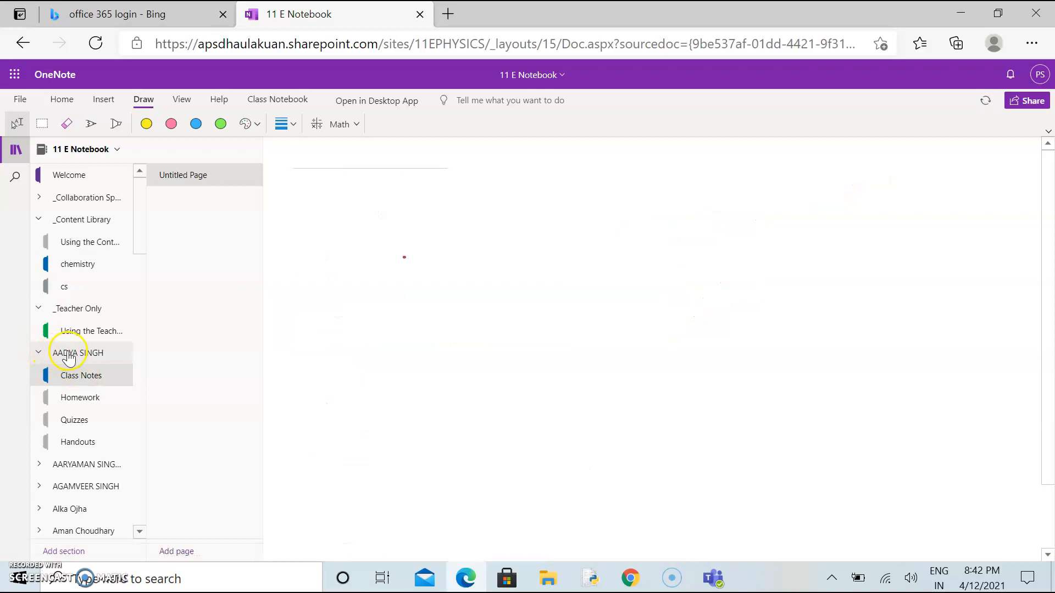
click(69, 357)
click(40, 352)
right_click(83, 378)
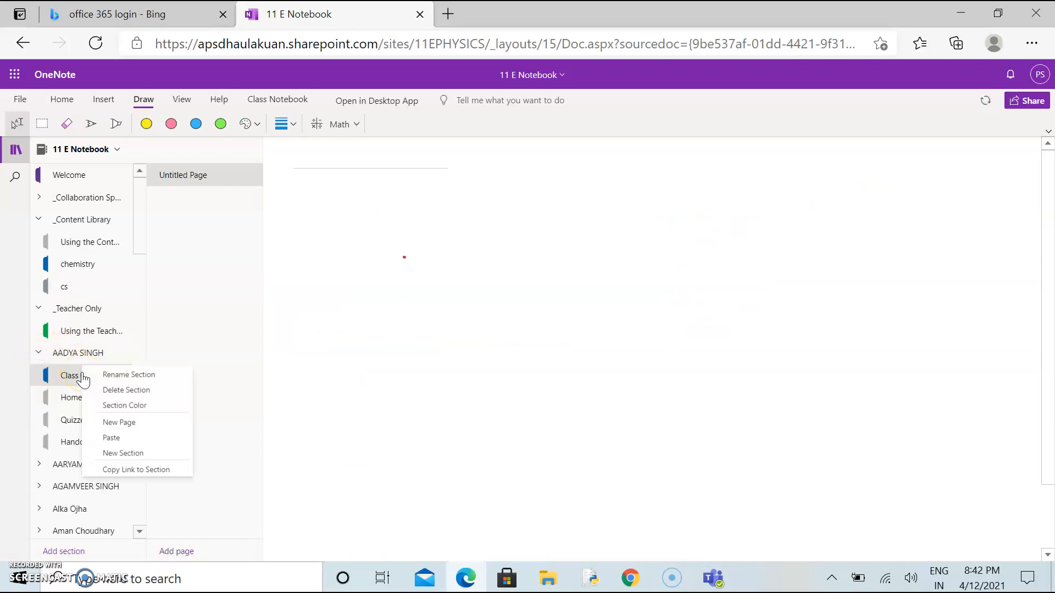
click(116, 385)
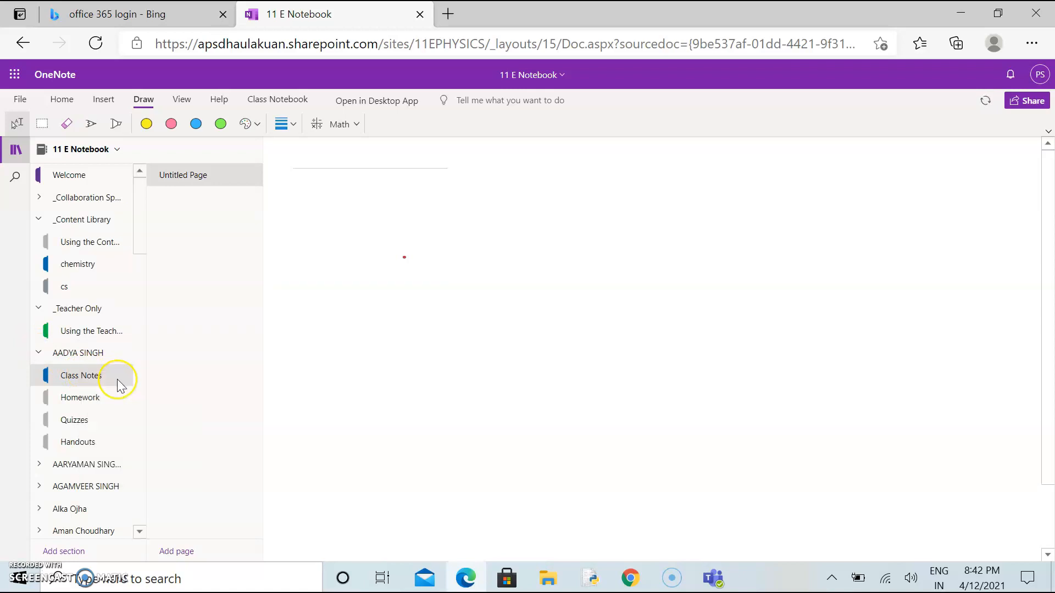
key(BackSpace)
text(cs)
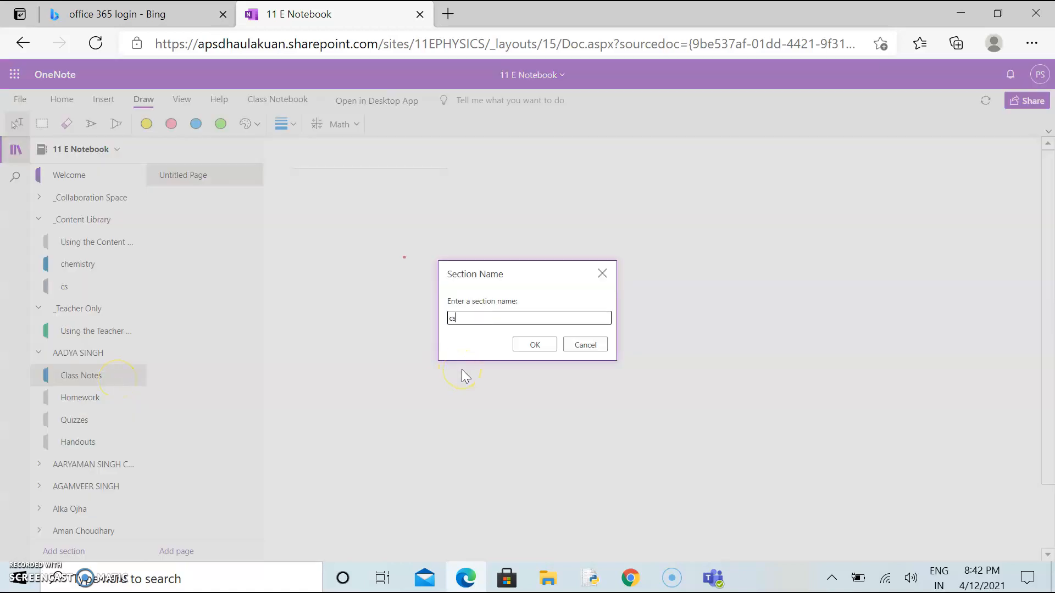
click(533, 345)
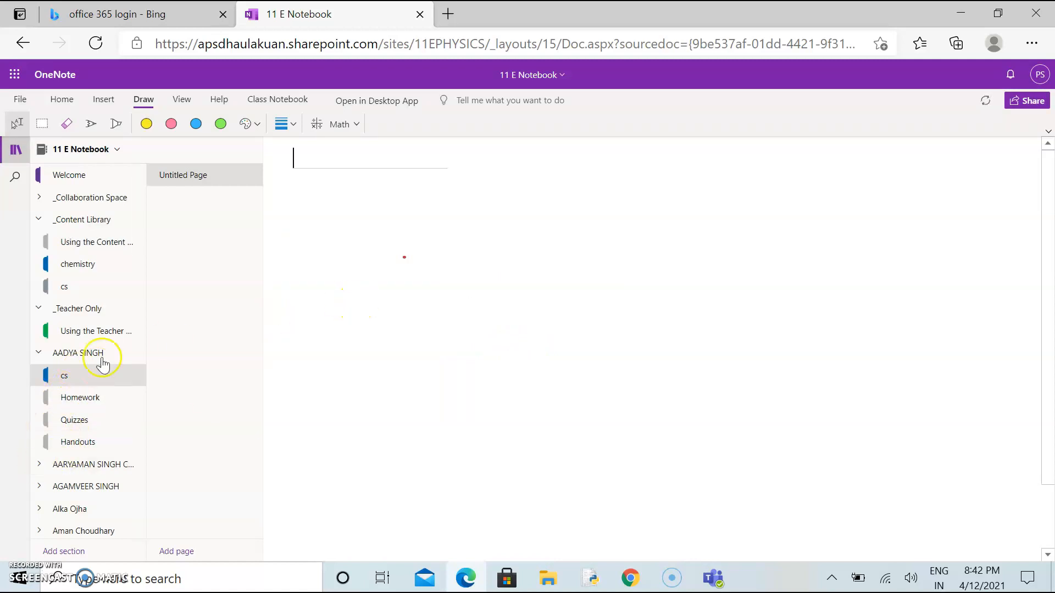
Step: Expand the second student's section group and rename its Class Notes section to "cs"
click(39, 466)
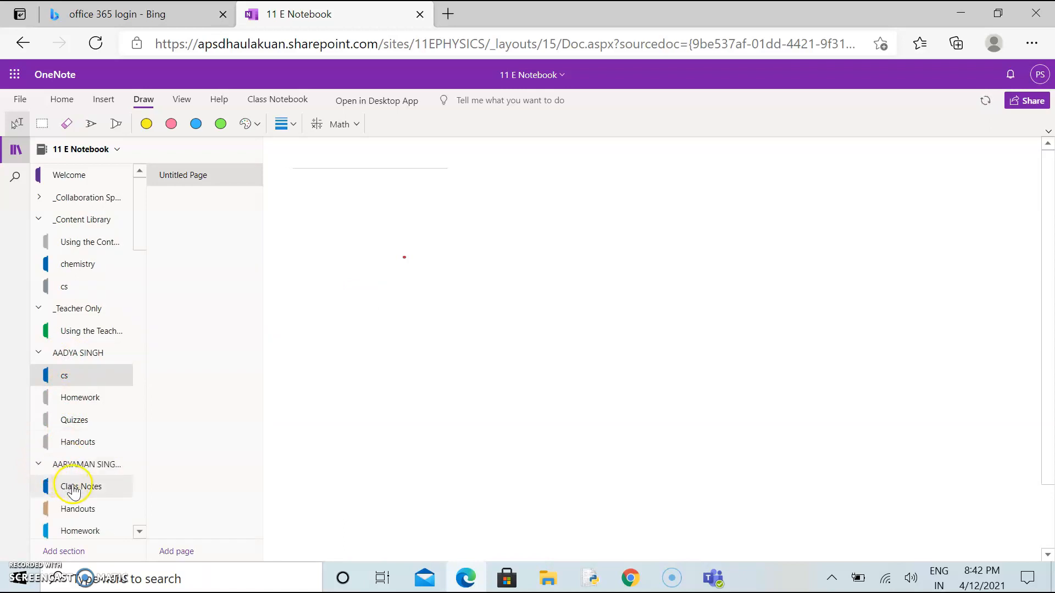
click(75, 491)
right_click(75, 489)
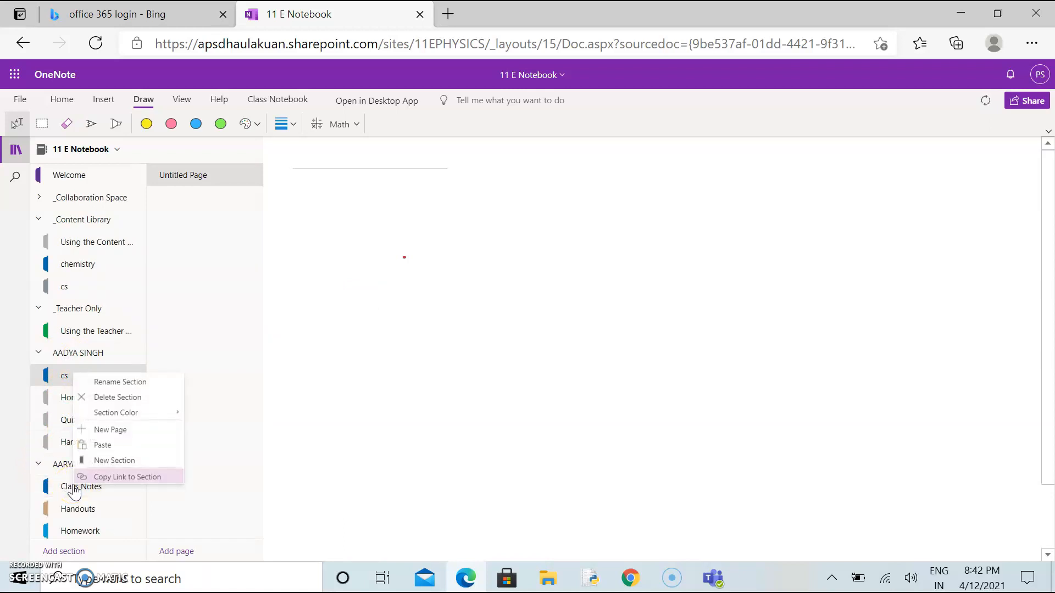
click(121, 381)
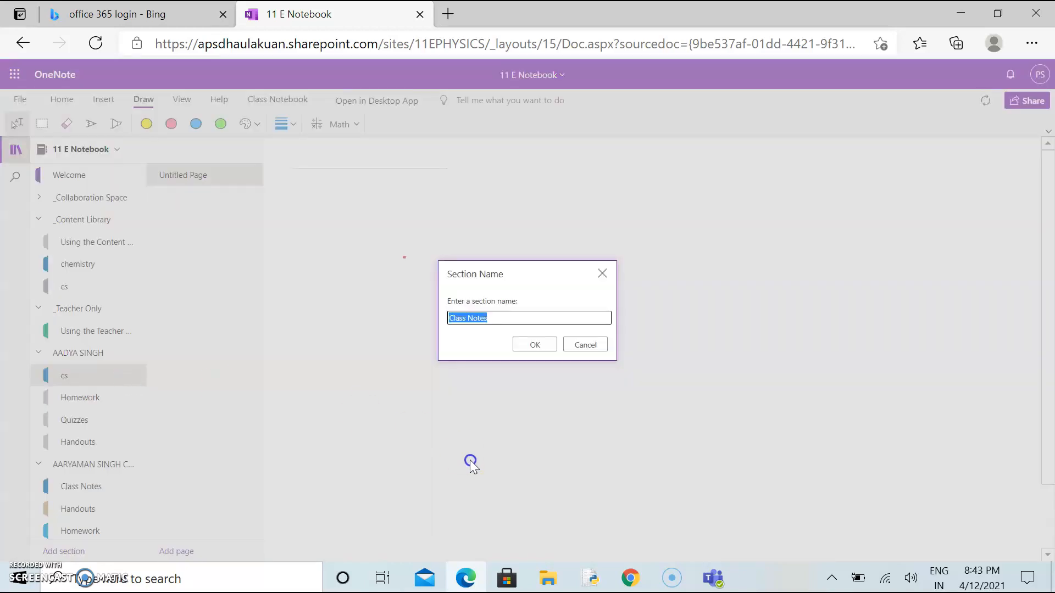
click(535, 345)
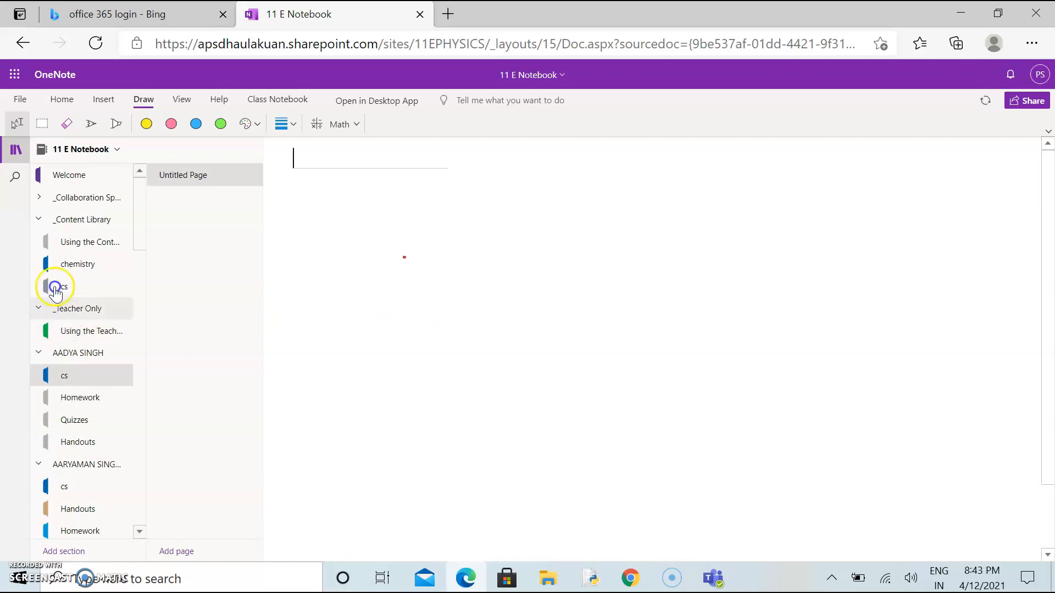
Step: Expand the section group of a student further down the list to view its sections, and collapse it again
drag(136, 211, 139, 286)
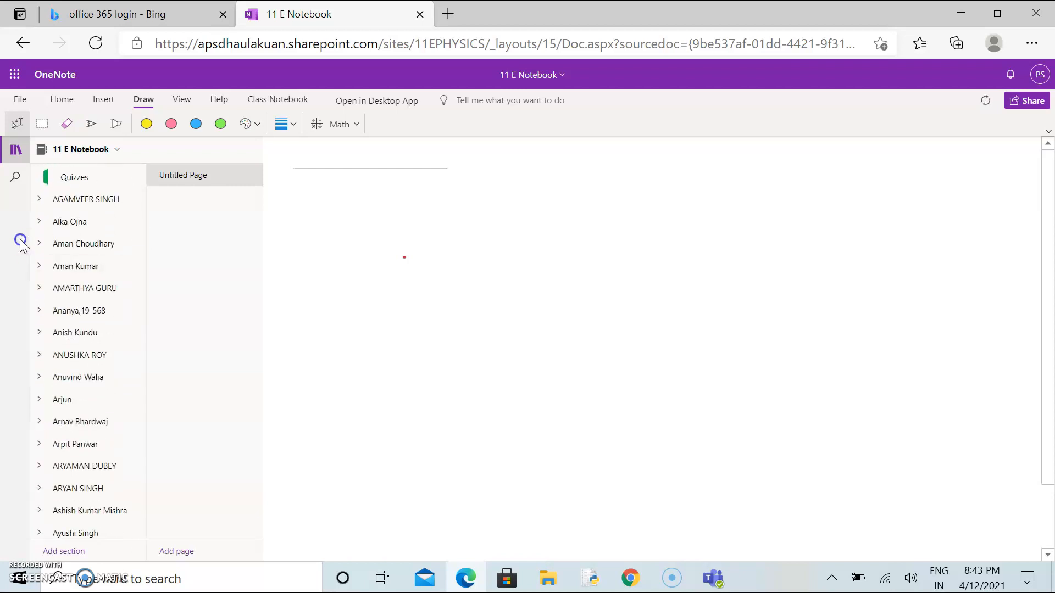
click(42, 266)
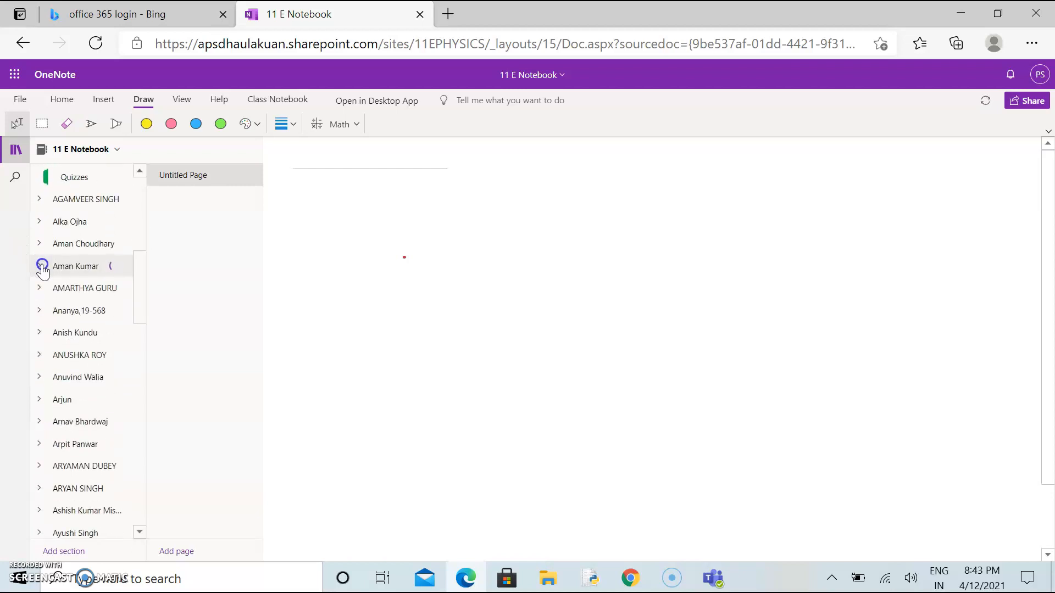
click(94, 263)
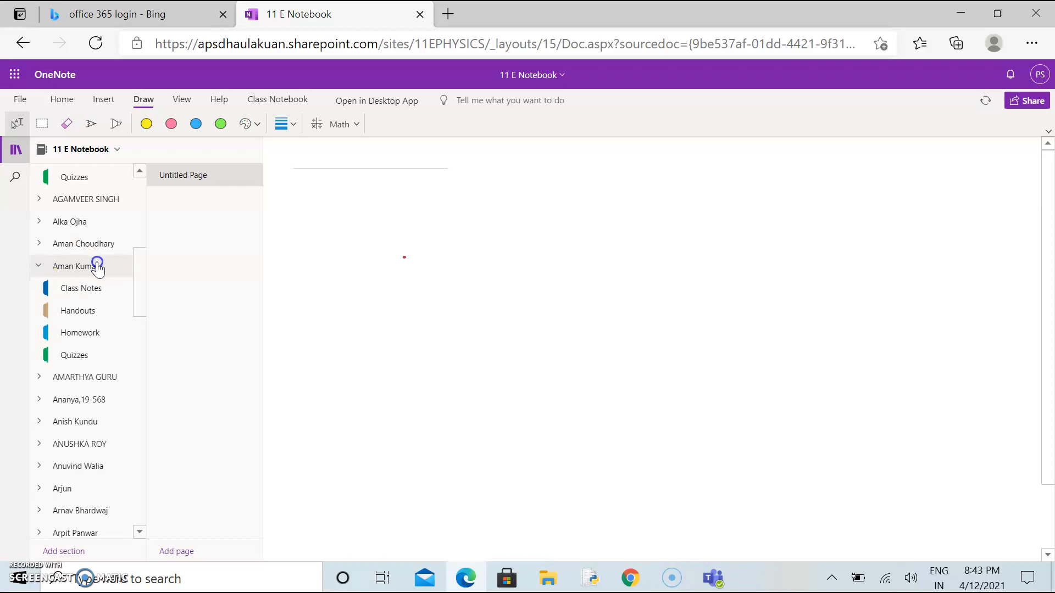
click(92, 288)
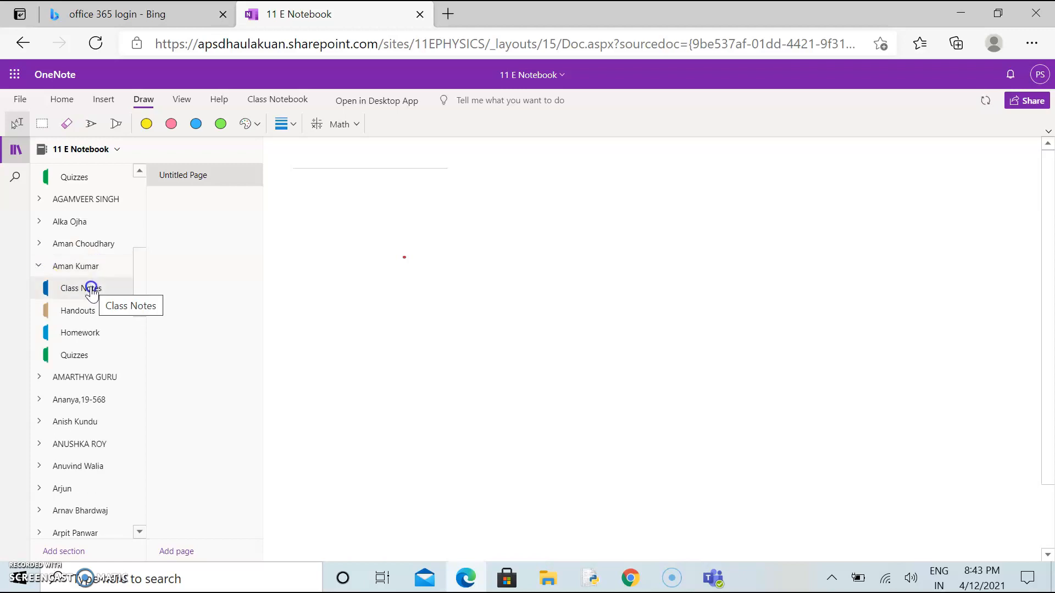
click(302, 93)
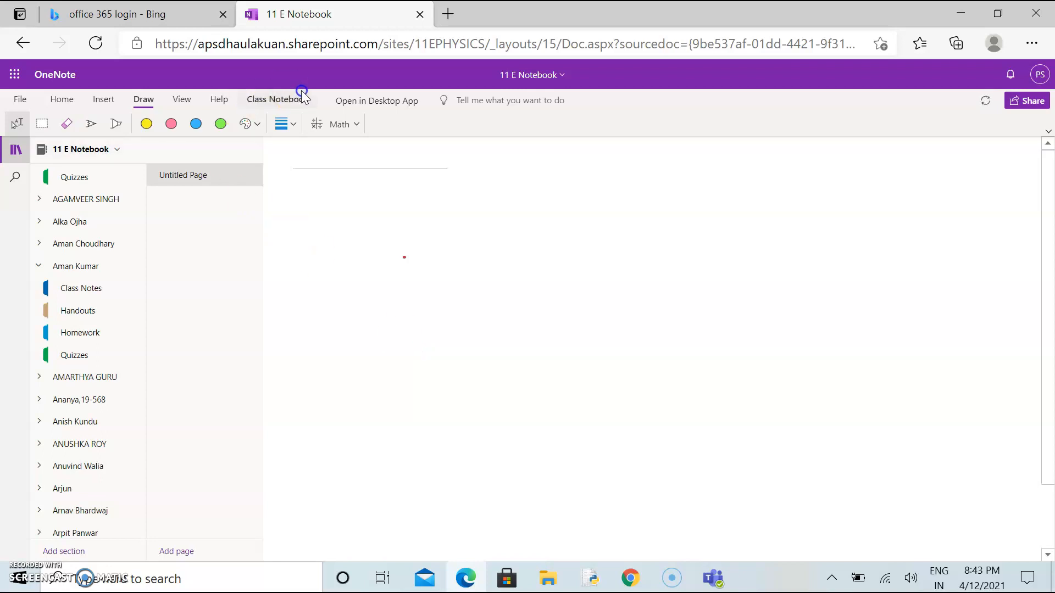
click(72, 266)
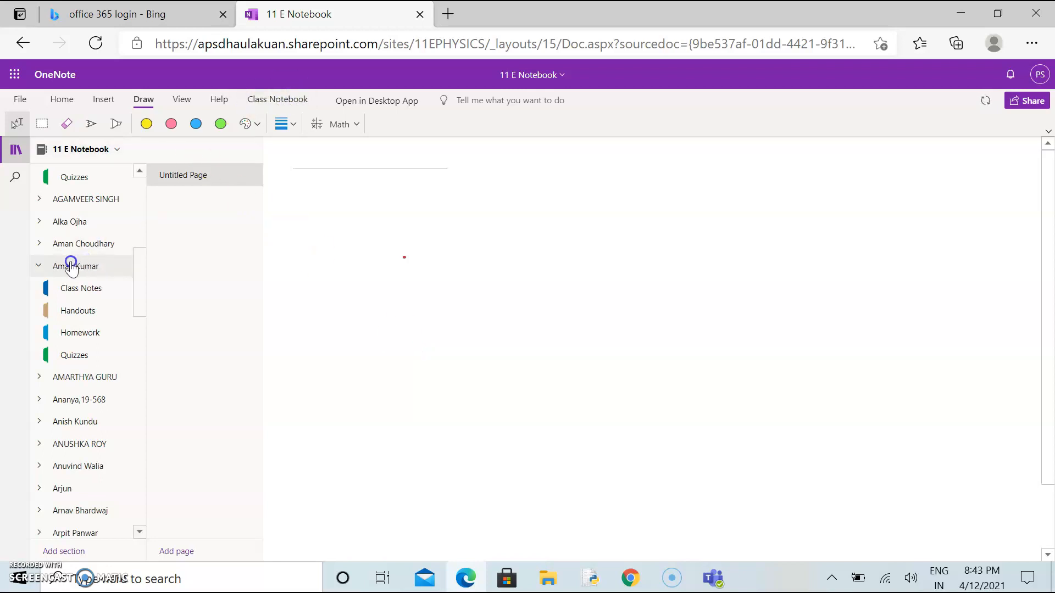
click(41, 265)
Step: Collapse the section groups of the first two students in the notebook list
click(140, 279)
drag(137, 283, 140, 247)
click(40, 266)
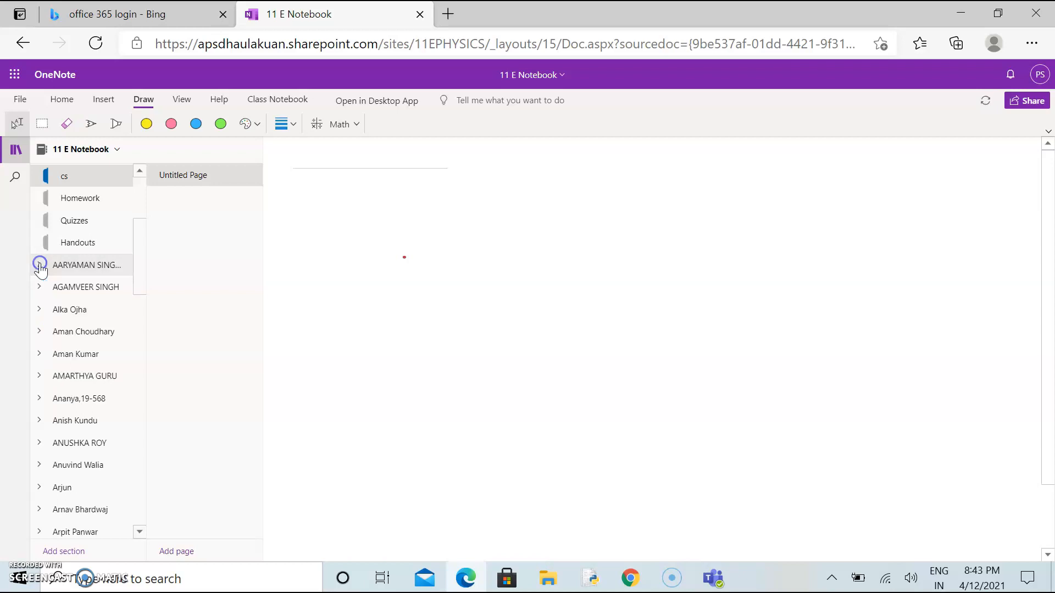
click(141, 243)
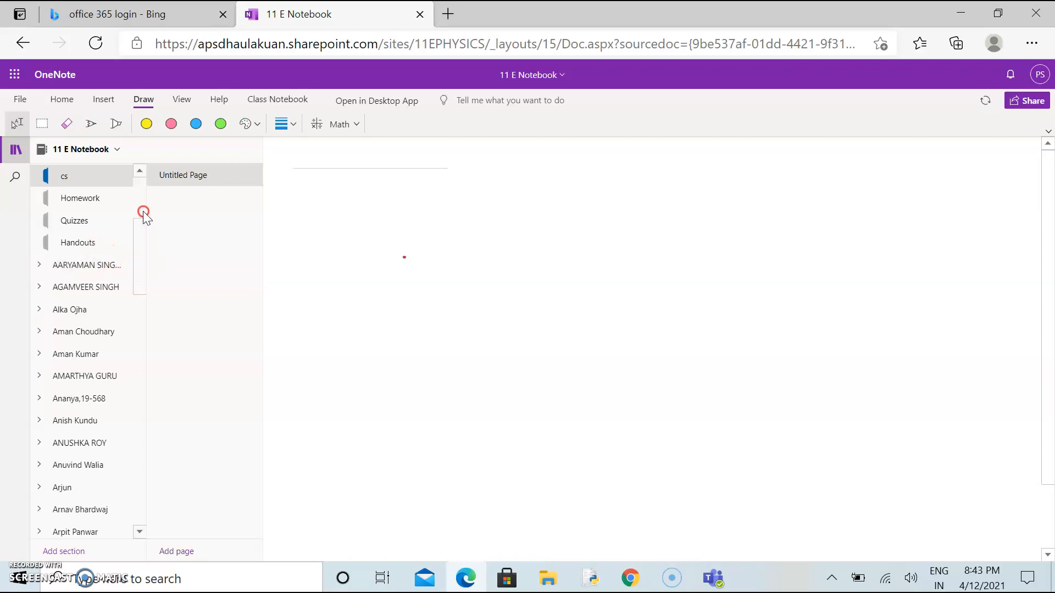
drag(139, 228, 141, 206)
click(41, 295)
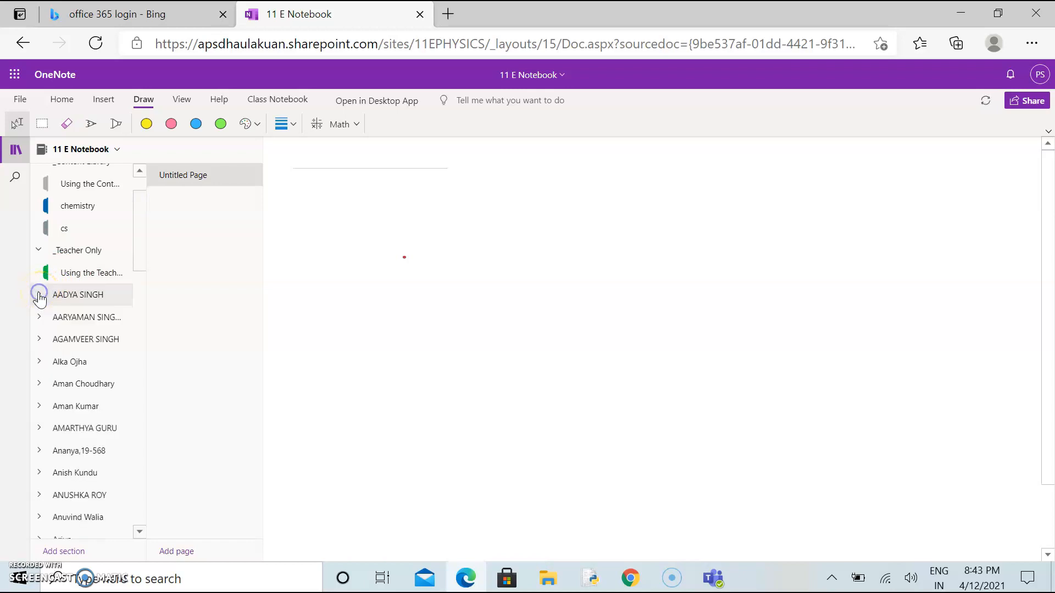
Step: Reopen the mysql page in the Content Library's cs section
click(130, 253)
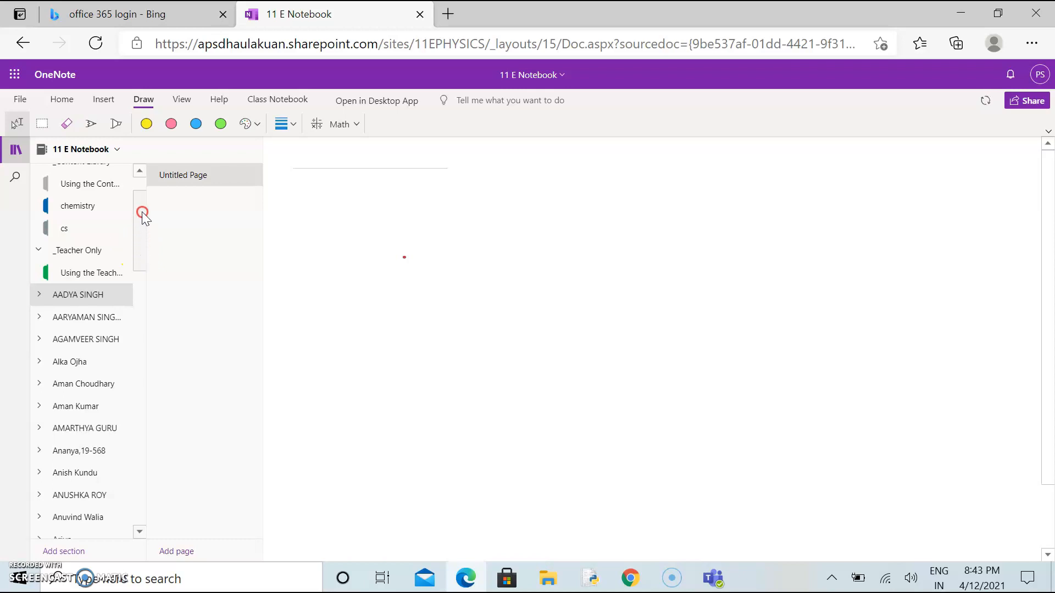
click(141, 171)
click(141, 171)
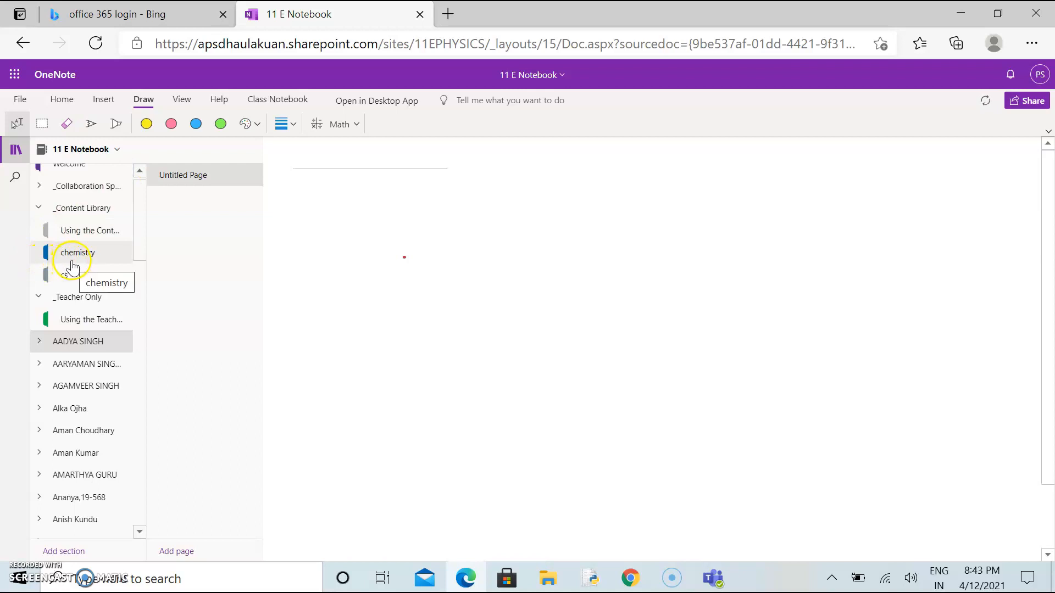
click(81, 276)
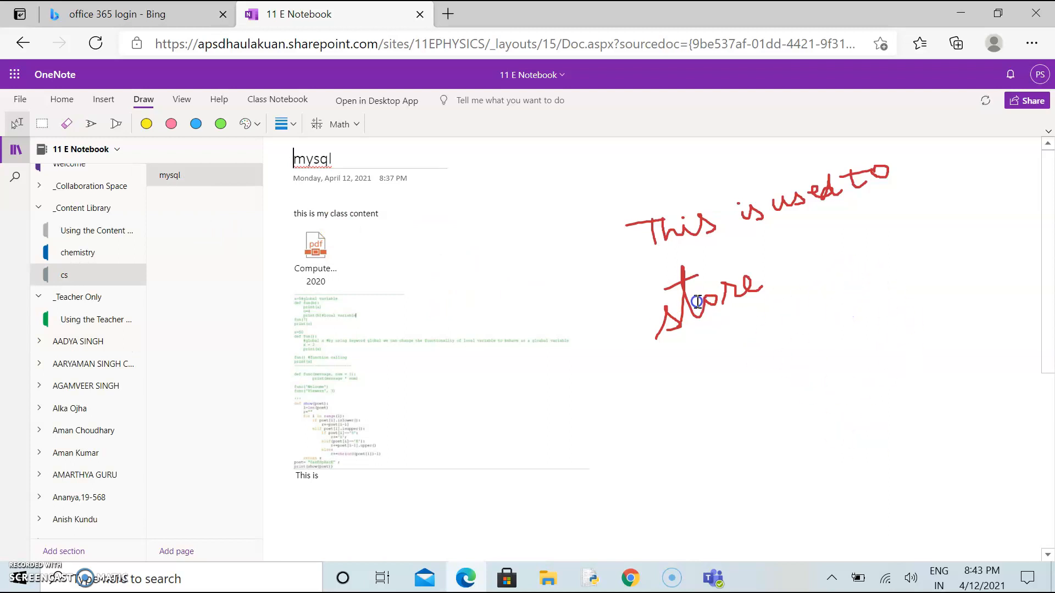
Step: Collapse and re-expand the Teacher Only group, and add a section named "ff" to the Content Library
click(39, 296)
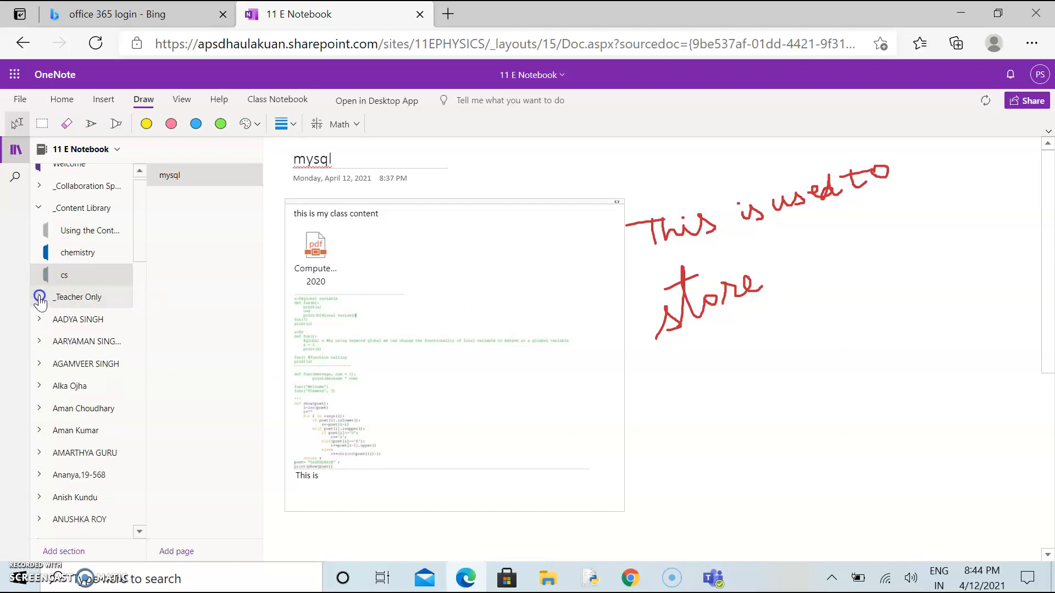
click(83, 297)
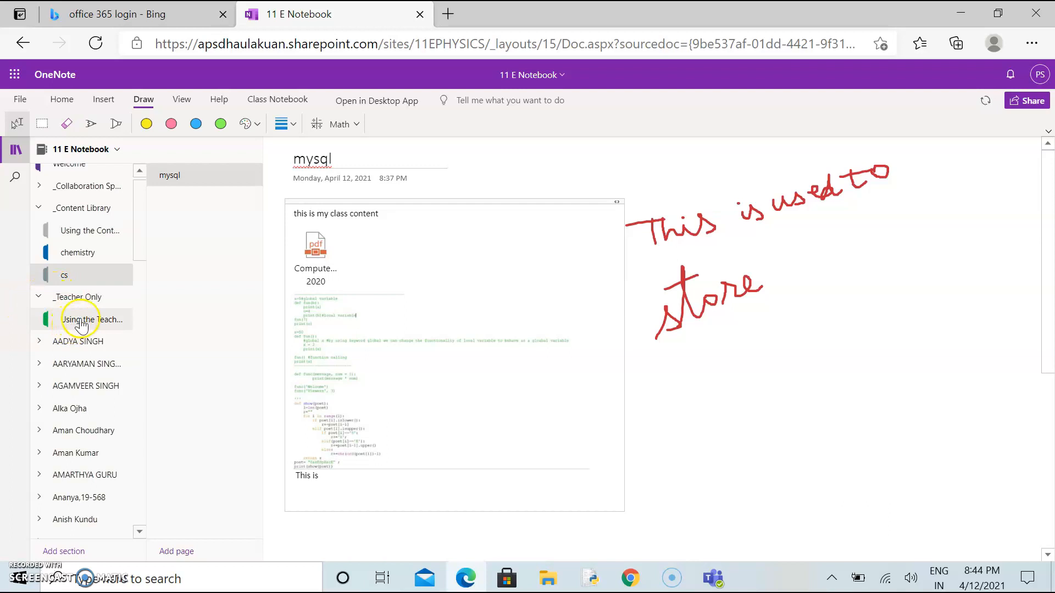
click(57, 551)
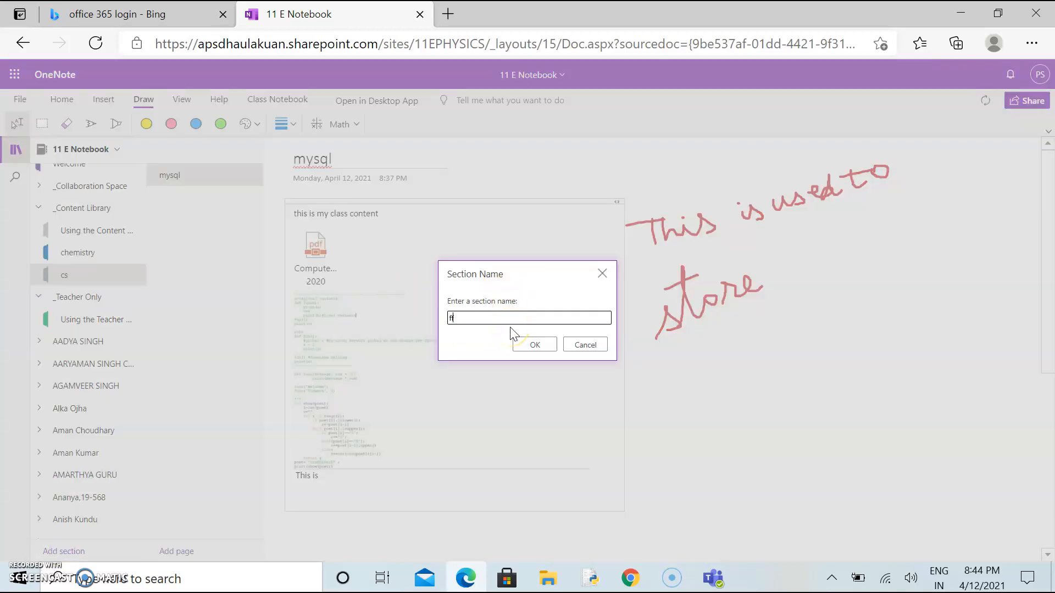
click(526, 346)
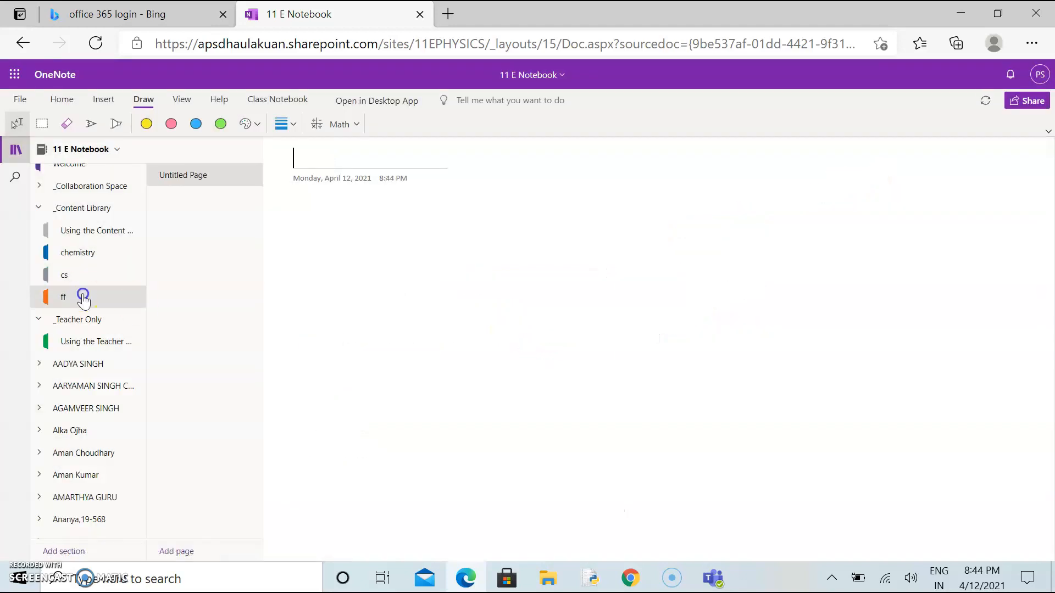
Step: Permanently delete the ff section from the Content Library
click(64, 298)
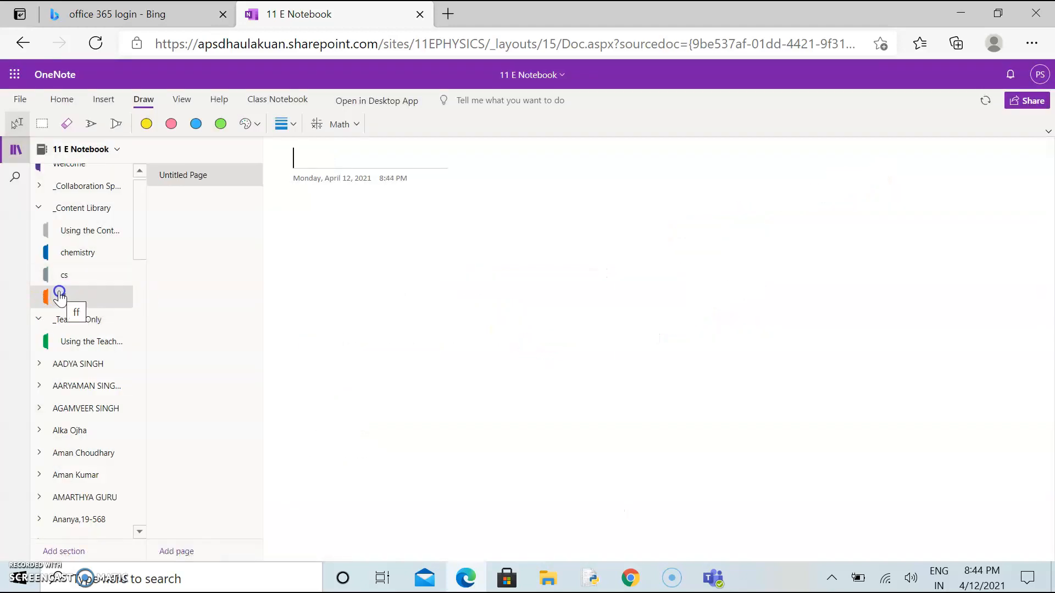
right_click(59, 297)
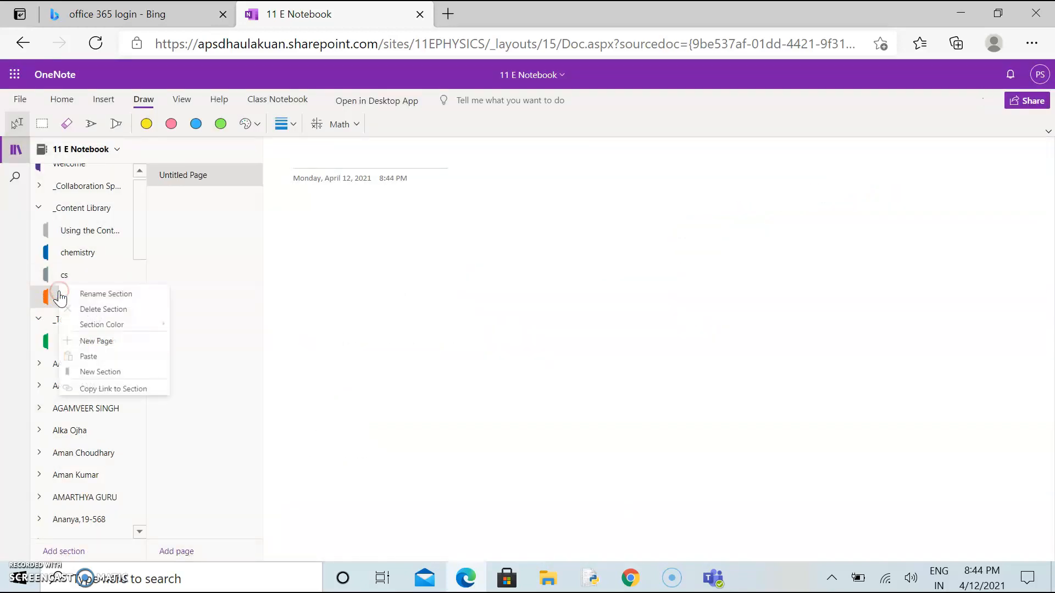
click(88, 317)
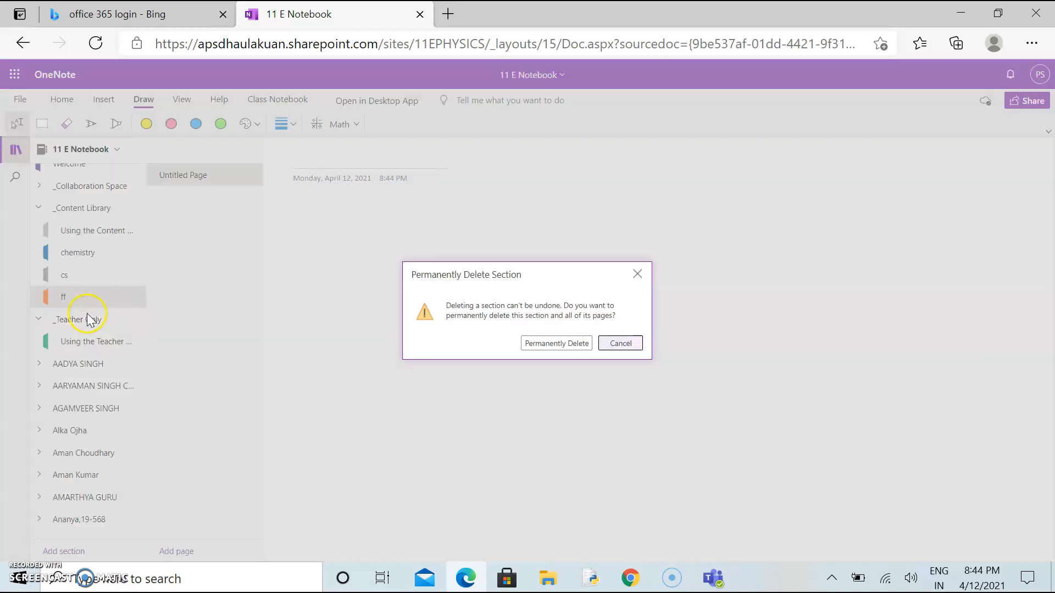
click(531, 344)
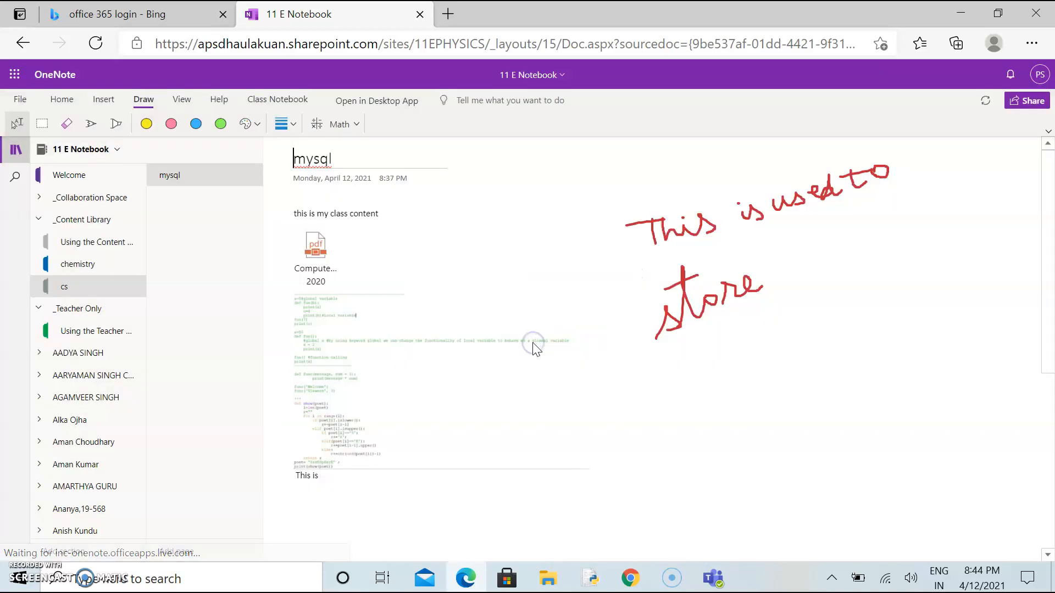
Step: Open the existing section in the Teacher Only group and add a section named "ff" to that group
click(84, 336)
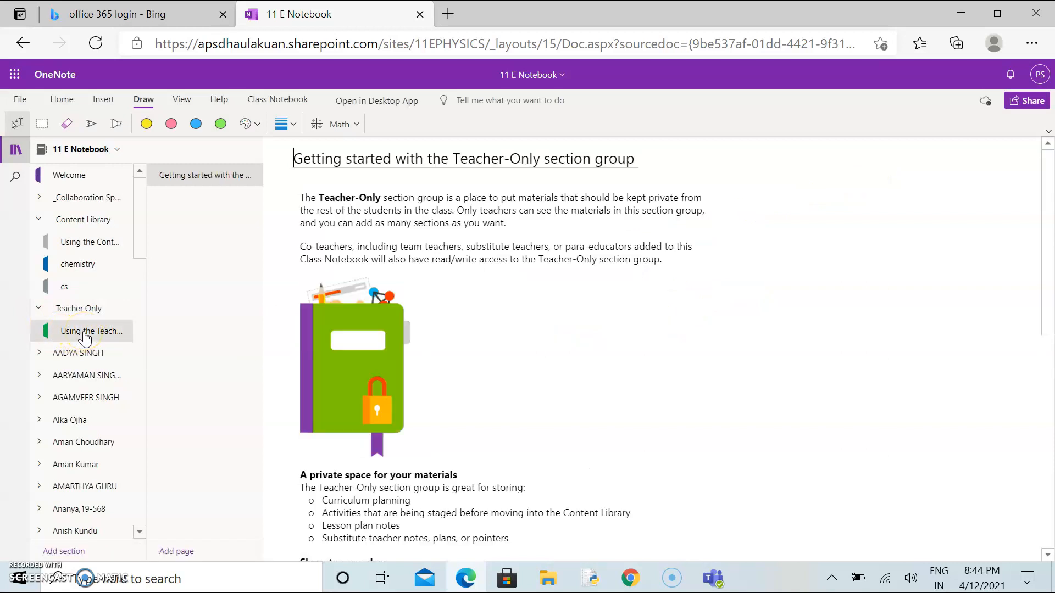
click(79, 551)
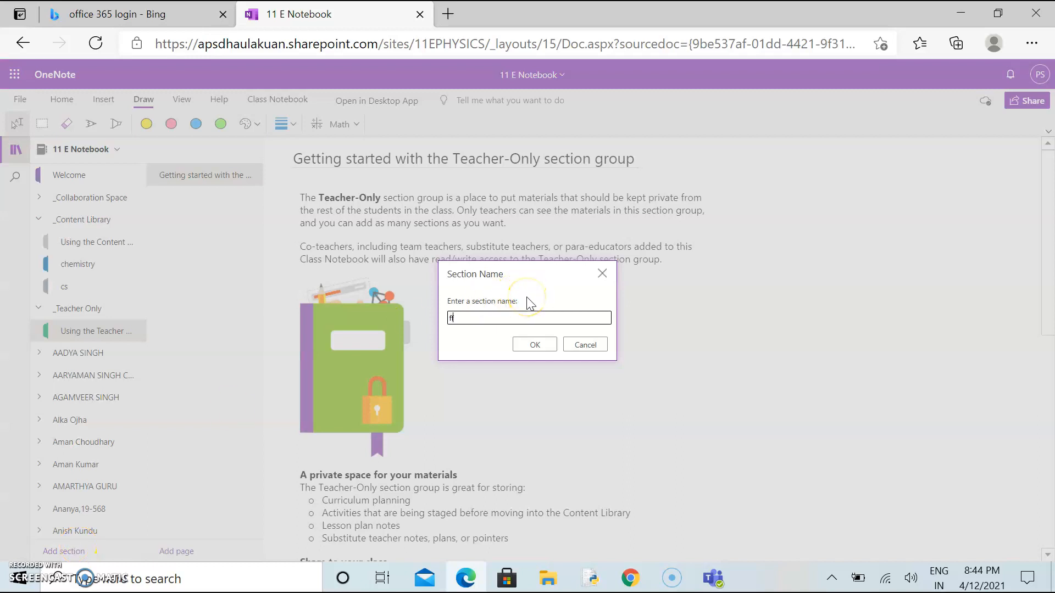
click(535, 345)
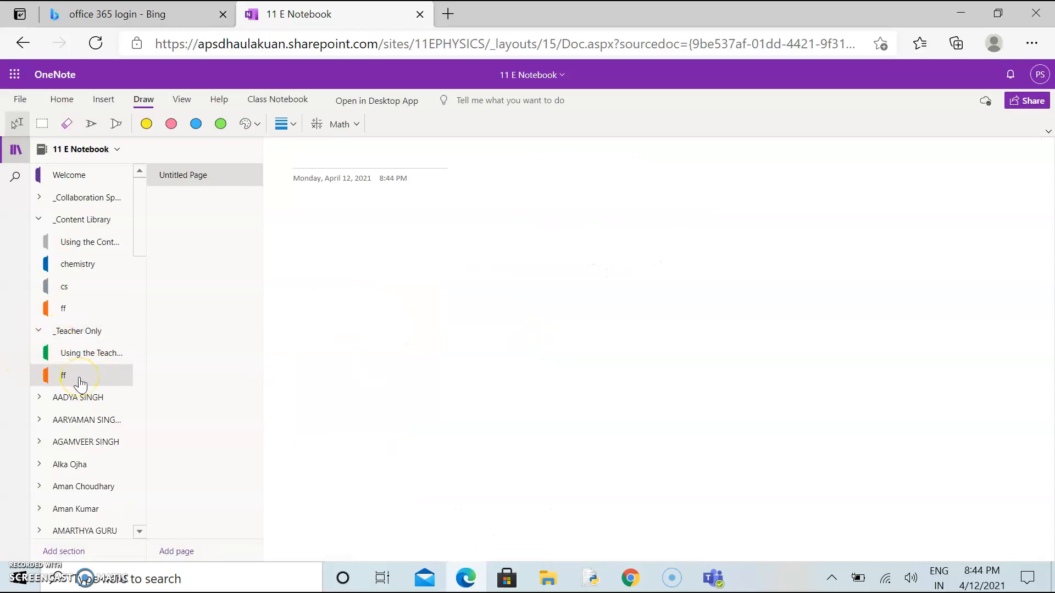
Step: Try to delete the ff section in the Teacher Only group, and open the ff section in the Content Library
right_click(79, 383)
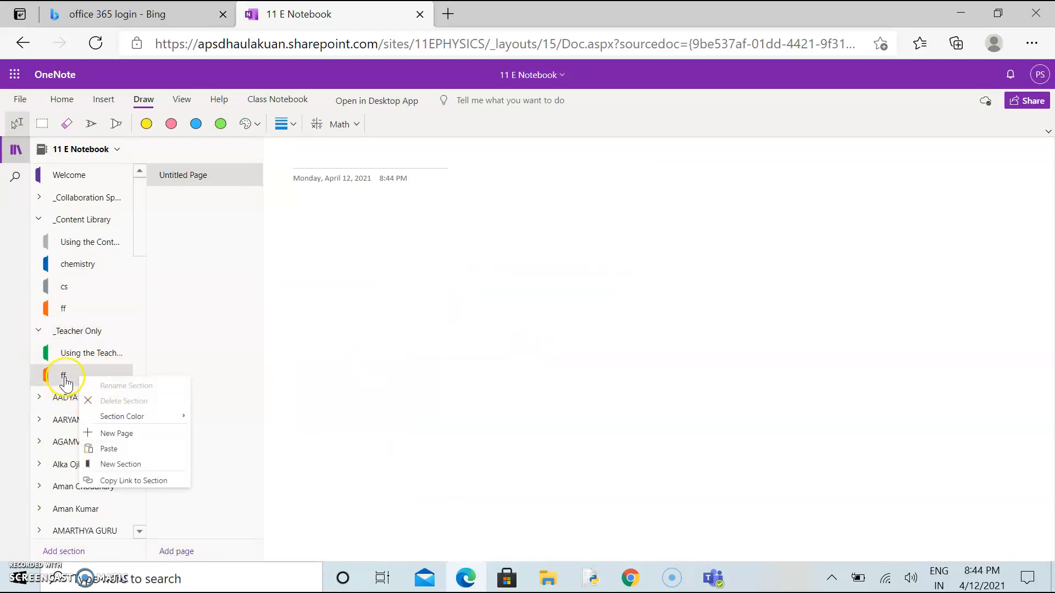
click(240, 322)
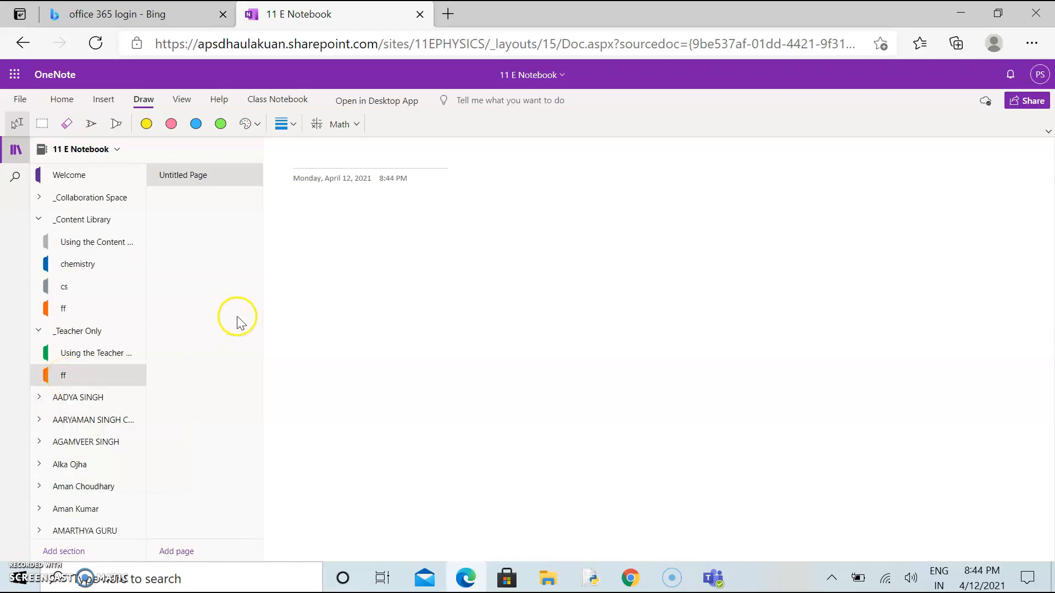
right_click(64, 308)
click(49, 311)
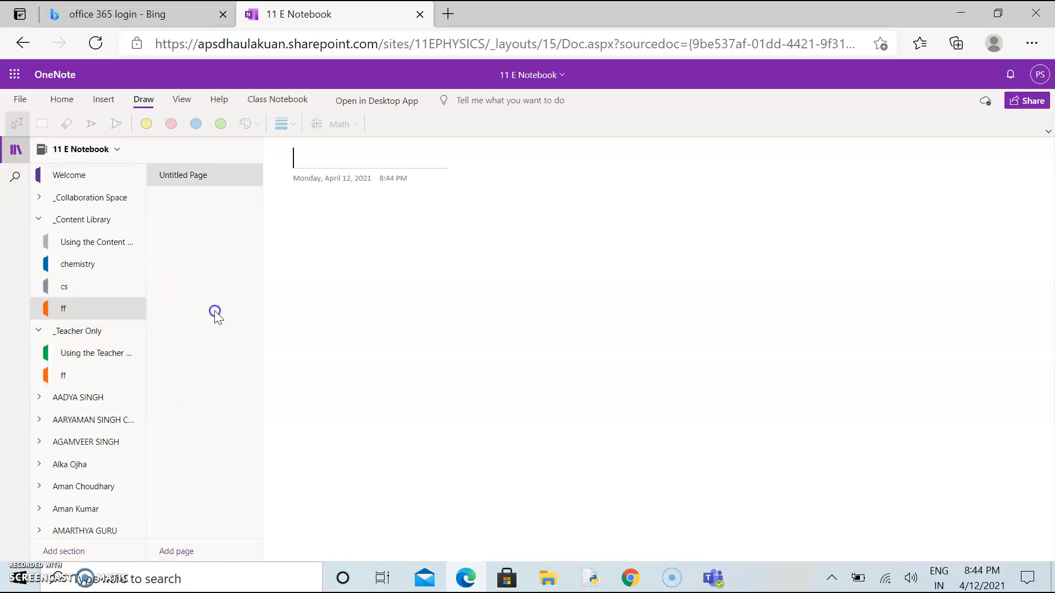
Step: Permanently delete the ff section and the cs section from the Content Library
right_click(68, 311)
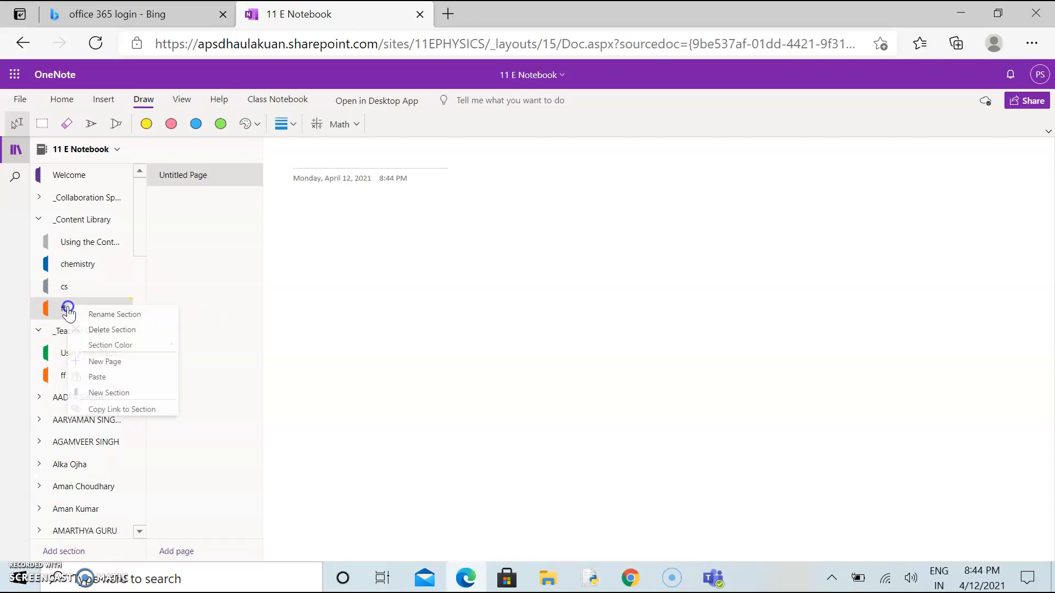
click(96, 331)
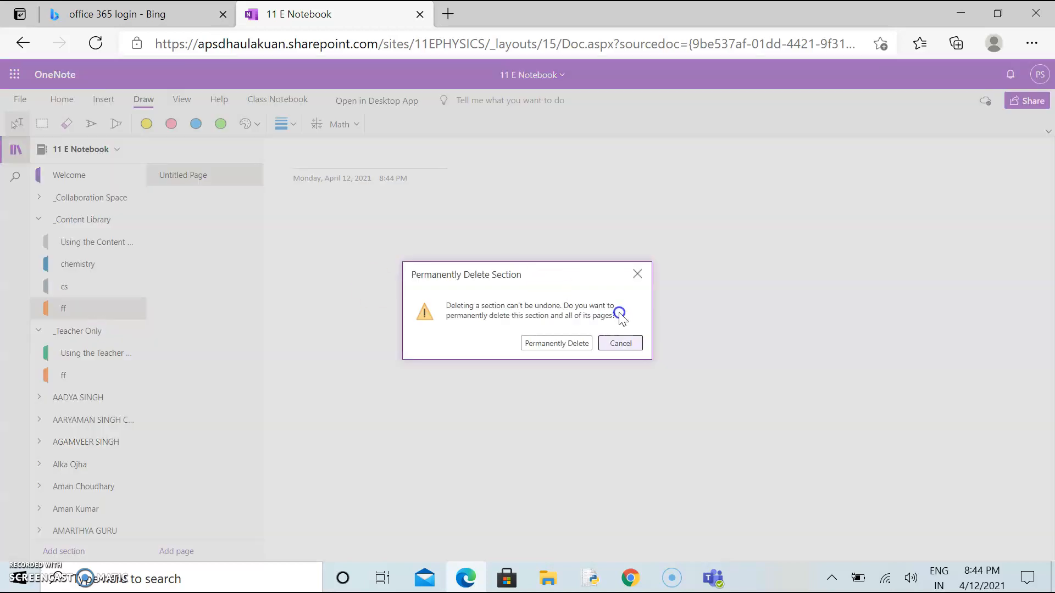
click(568, 345)
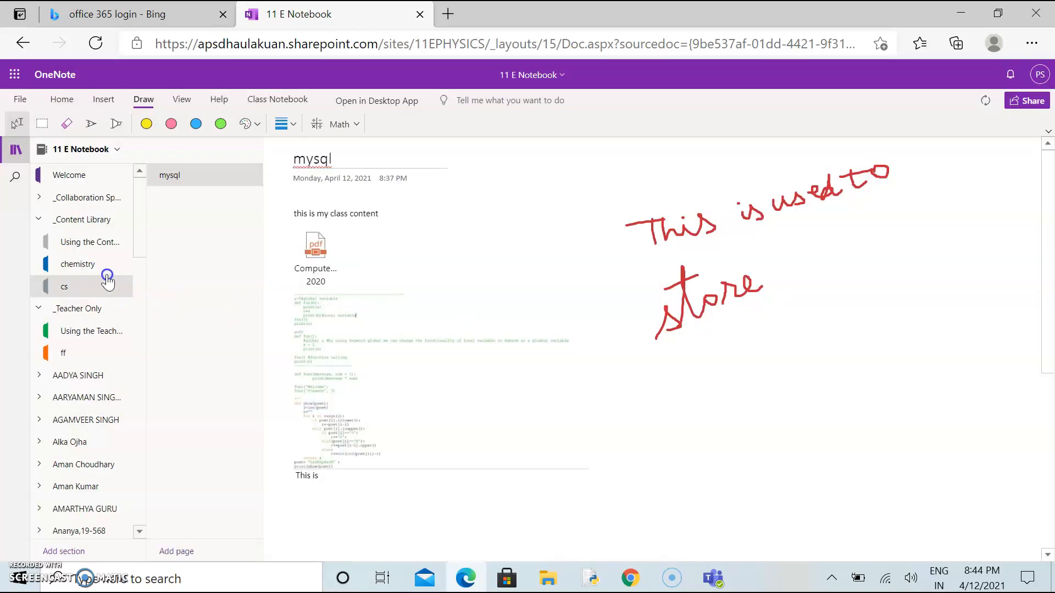
right_click(99, 288)
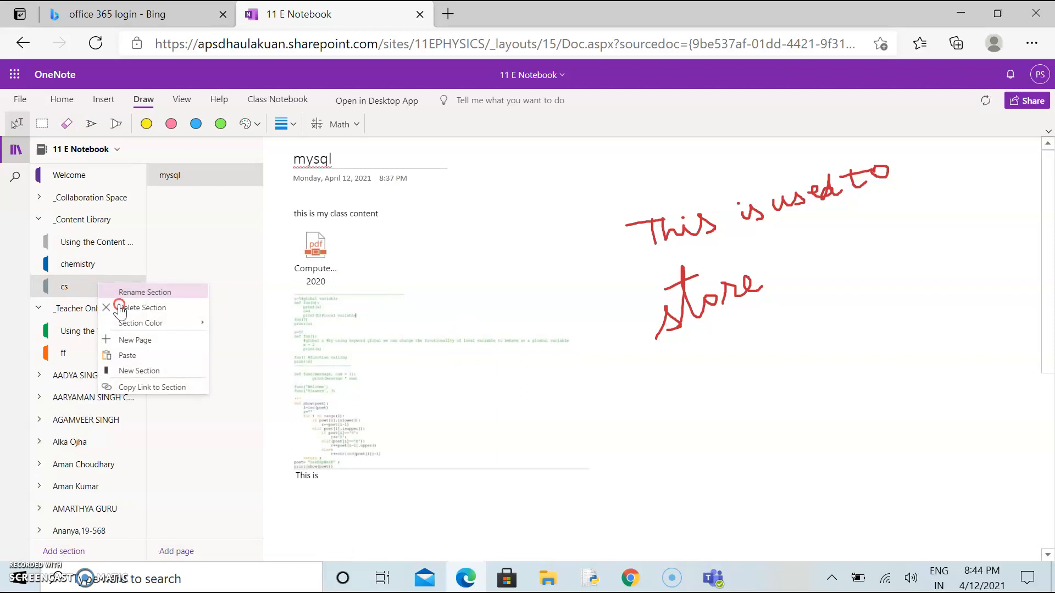
click(120, 309)
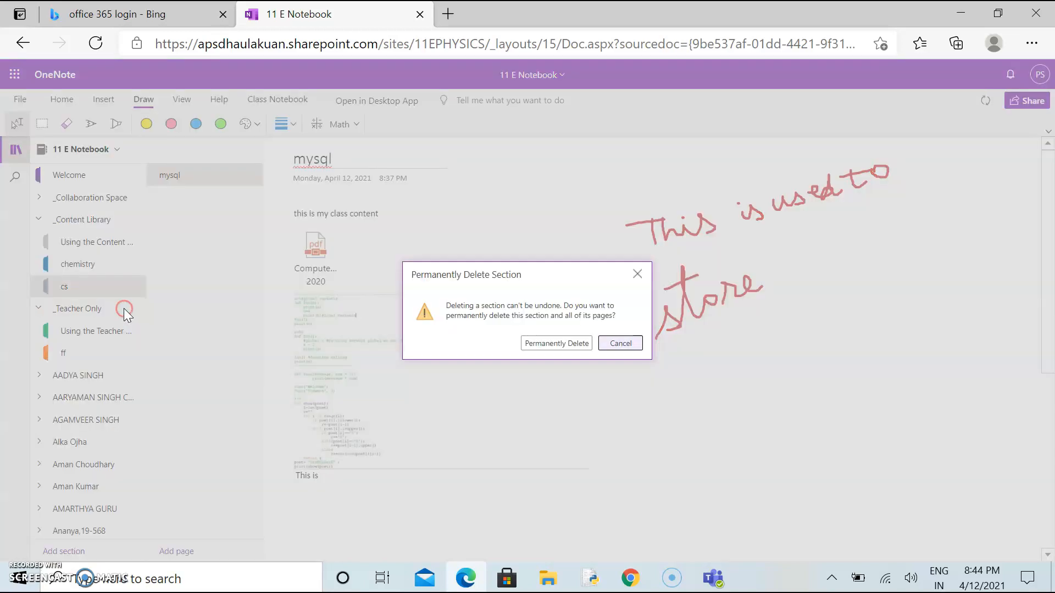
click(575, 346)
Step: Permanently delete the ff section from the Teacher Only group
right_click(48, 336)
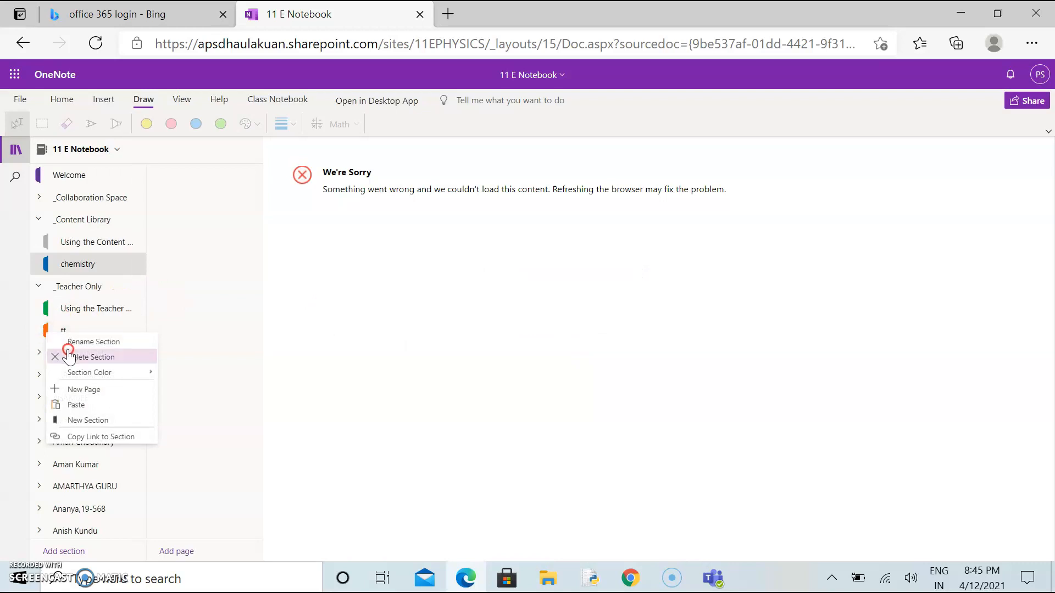
click(69, 356)
click(566, 340)
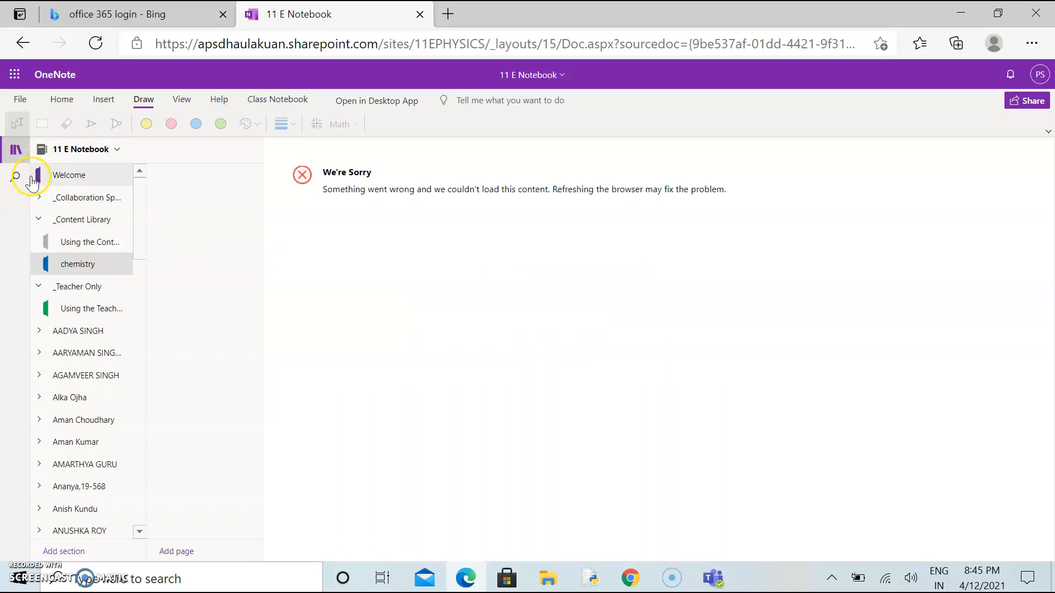
Step: Hide the notebook's section and page navigation and show it again
click(16, 150)
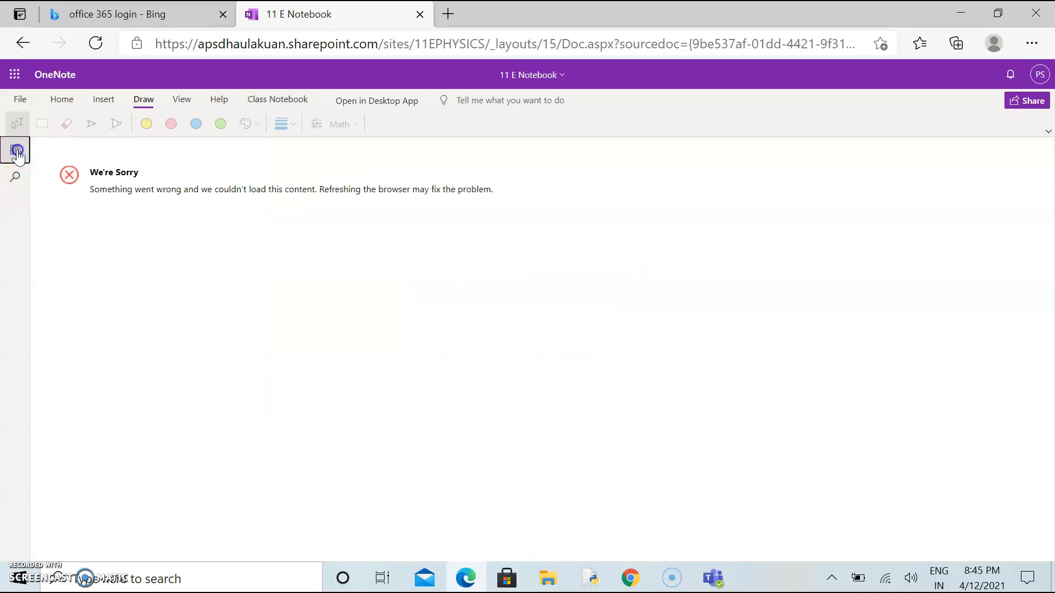
click(17, 150)
click(382, 150)
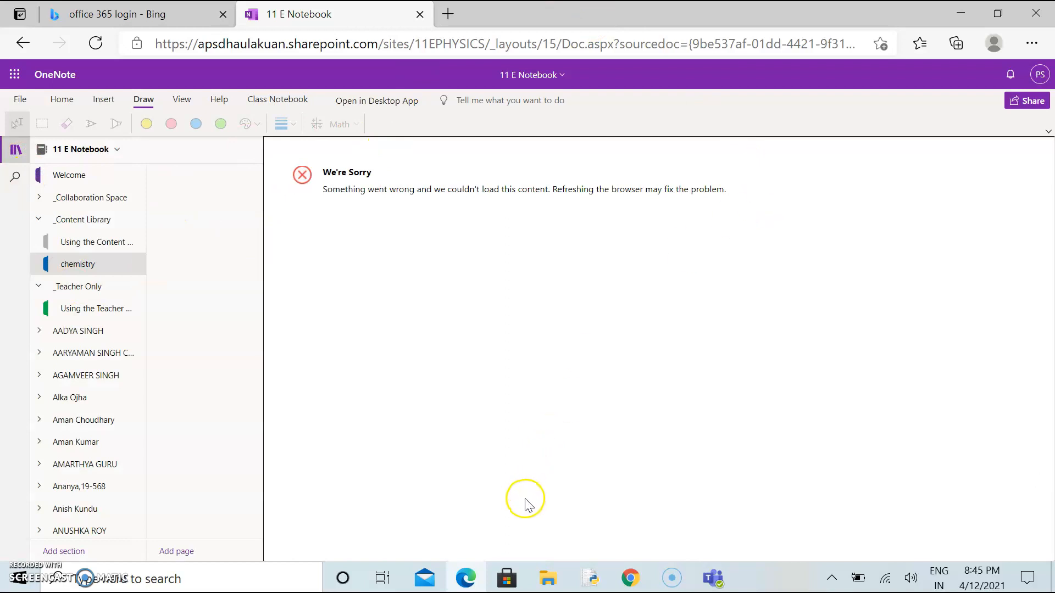